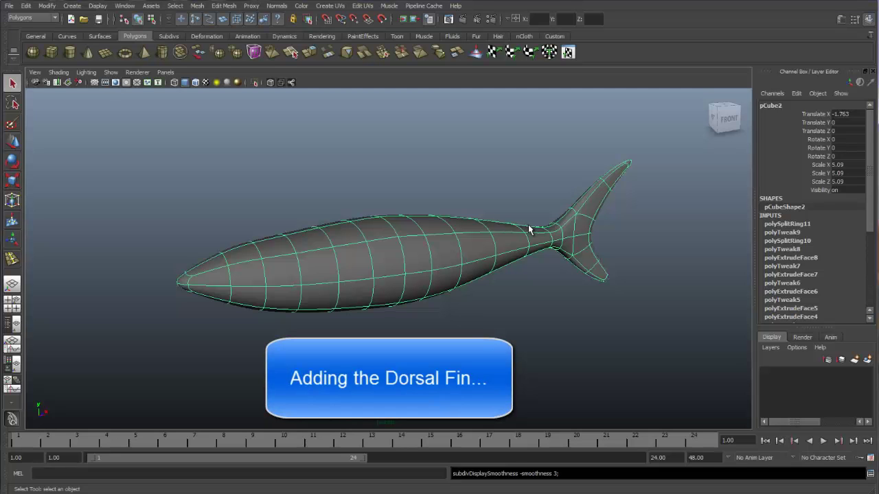
- Display the shark body unsmoothed and select its top vertices along the dorsal fin's base in the front reference view
key("1")
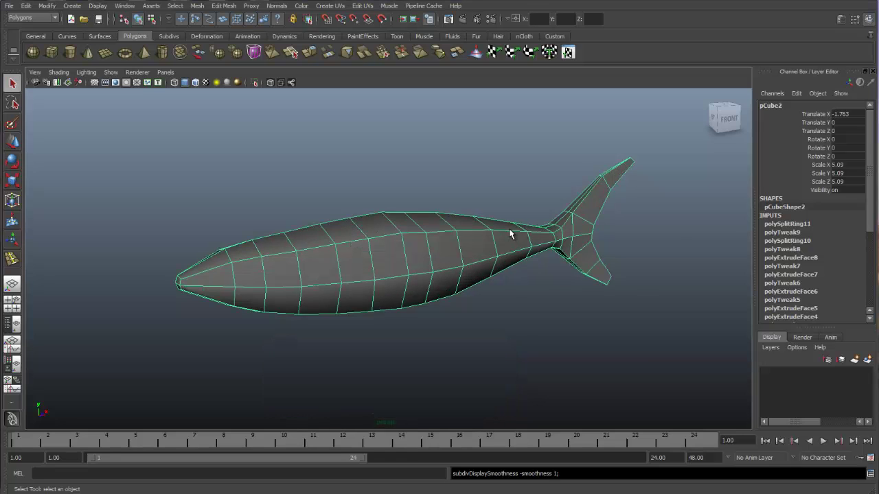
key("space")
key("space")
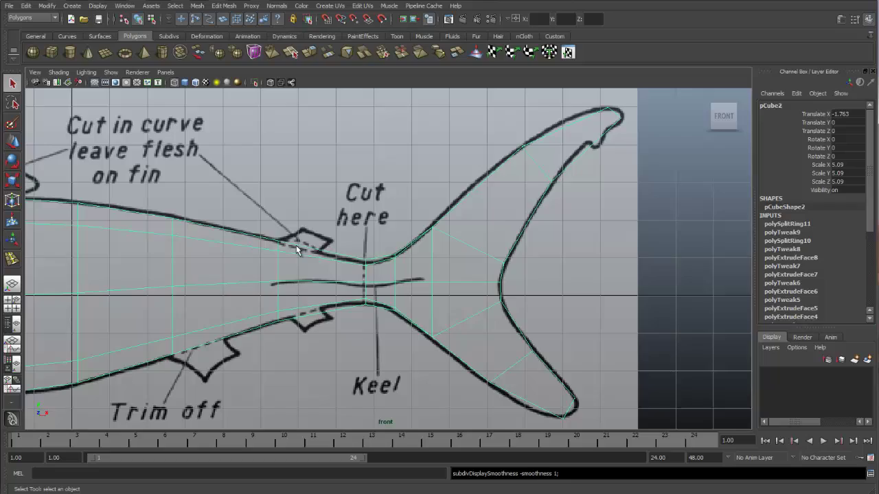
middle_click_drag(294, 246, 677, 262, "alt")
right_click_drag(650, 246, 488, 257, "alt")
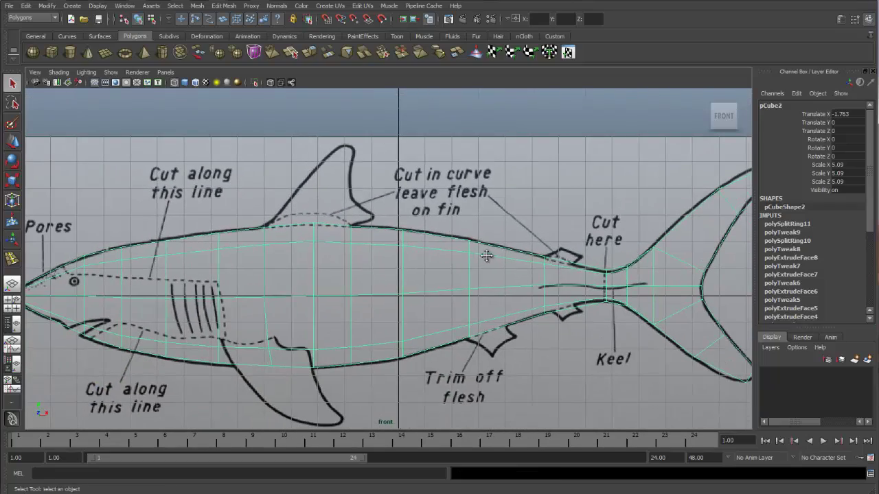
middle_click_drag(489, 257, 506, 247, "alt")
middle_click_drag(412, 256, 458, 242, "alt")
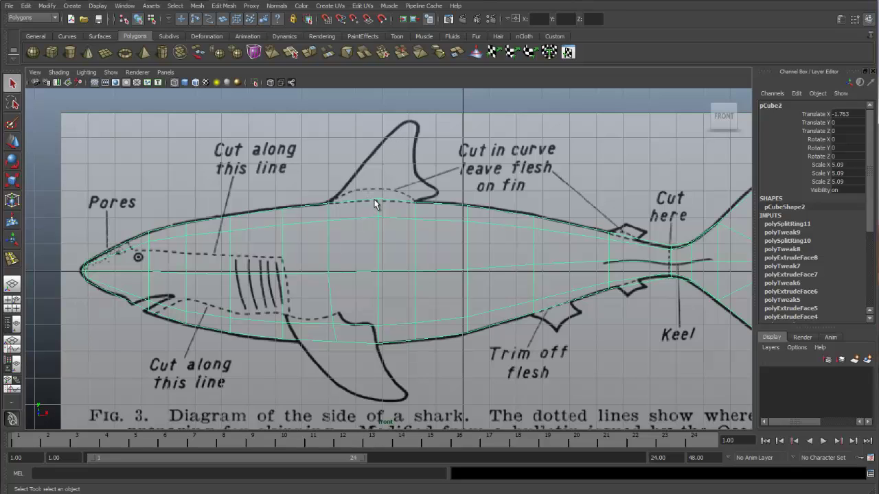
right_click_drag(375, 202, 331, 200)
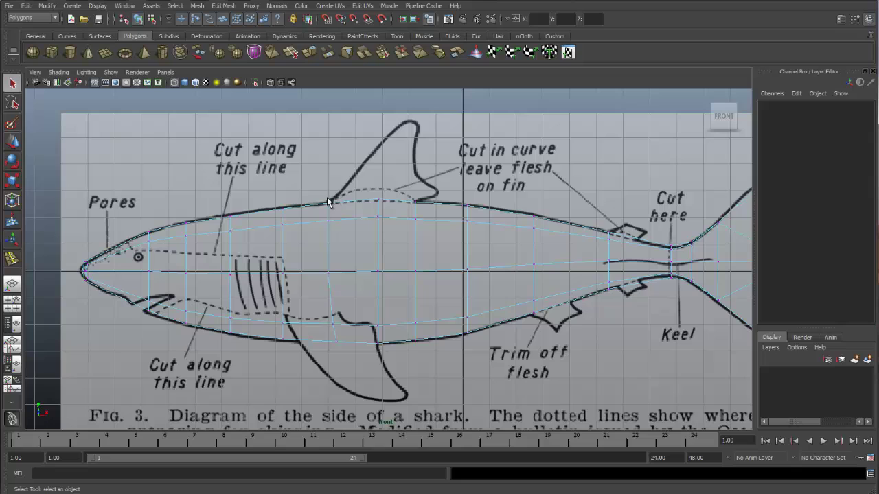
left_click_drag(311, 171, 426, 207)
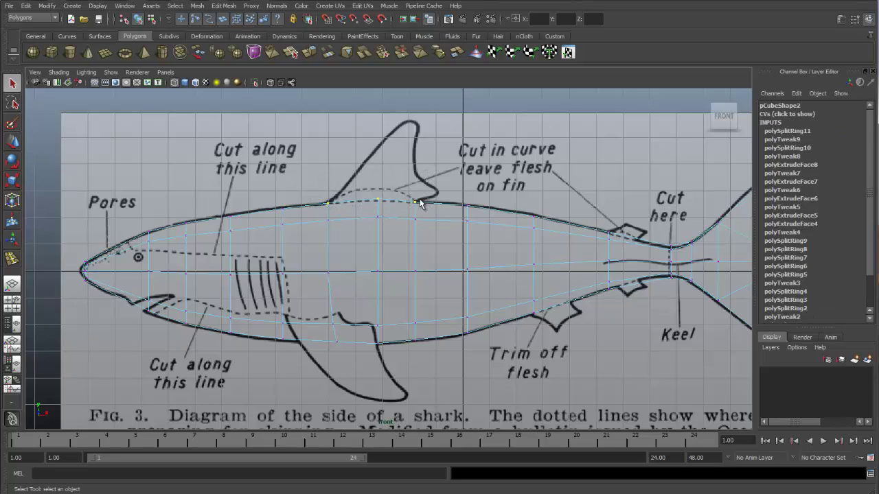
- Select the four faces on top of the body around the marked dorsal fin vertices in the perspective view
key("space")
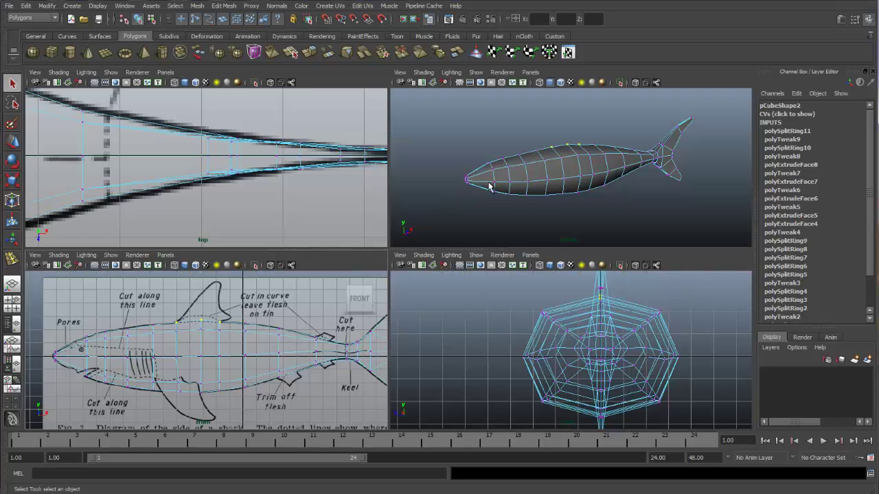
left_click(531, 153, "alt")
left_click_drag(532, 153, 544, 172, "alt")
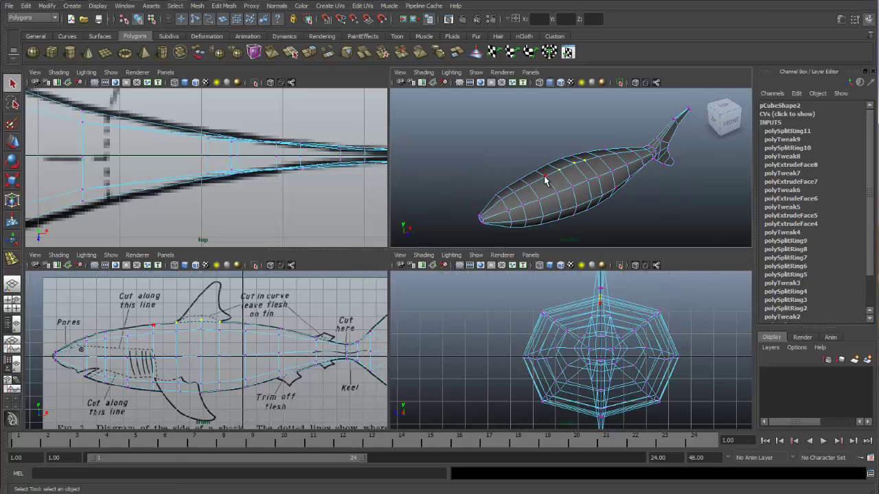
key("space")
scroll(466, 230, "up", 4)
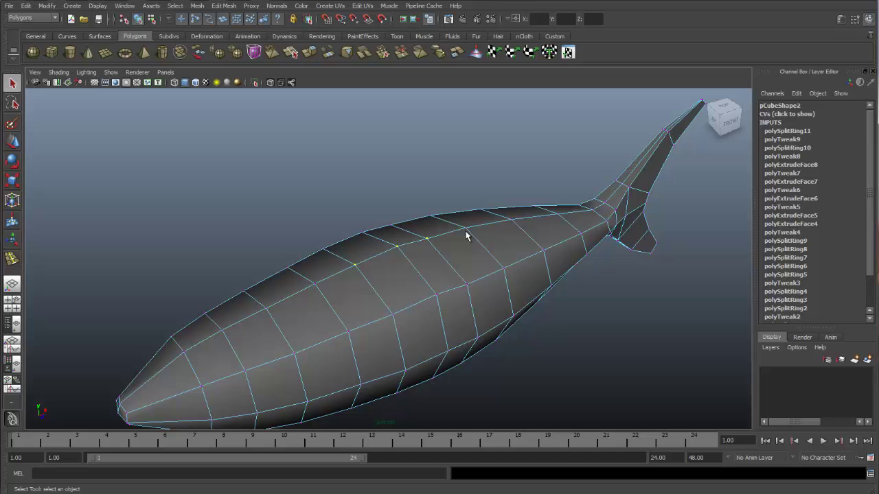
middle_click_drag(445, 242, 449, 226, "alt")
scroll(448, 230, "up", 2)
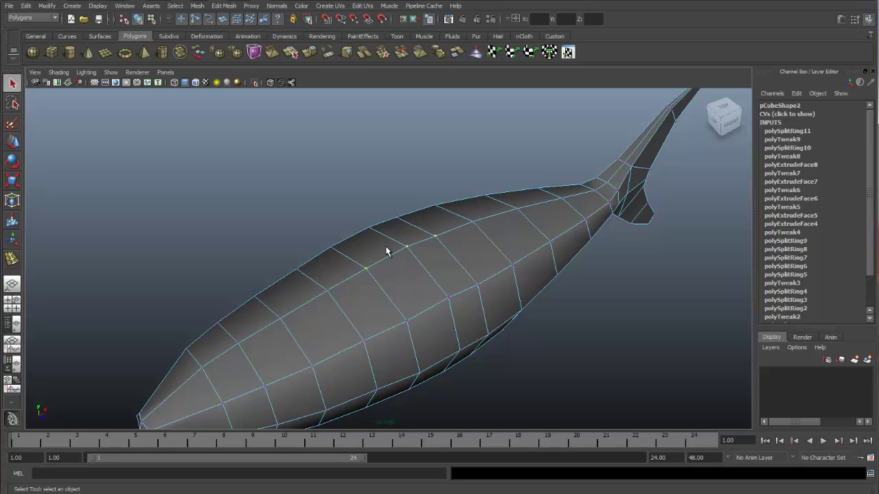
right_click_drag(402, 264, 400, 282)
left_click(385, 249)
left_click(404, 230, "shift")
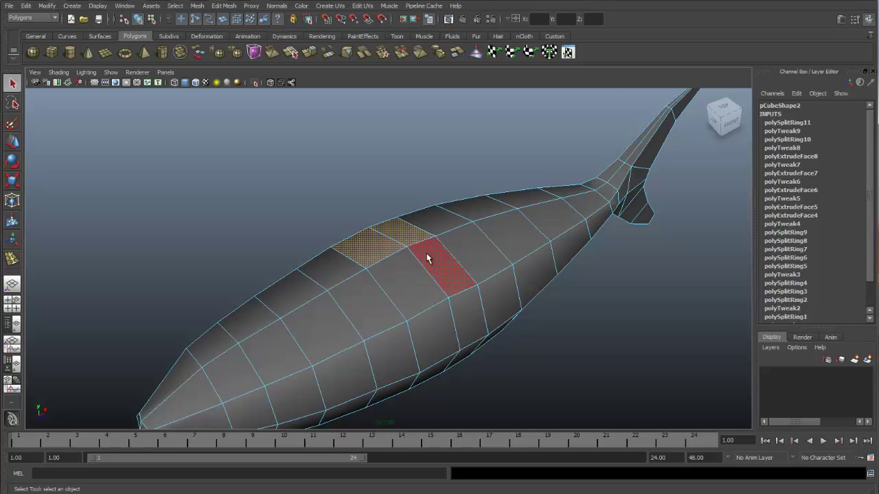
left_click(427, 258, "shift")
left_click(413, 277, "shift")
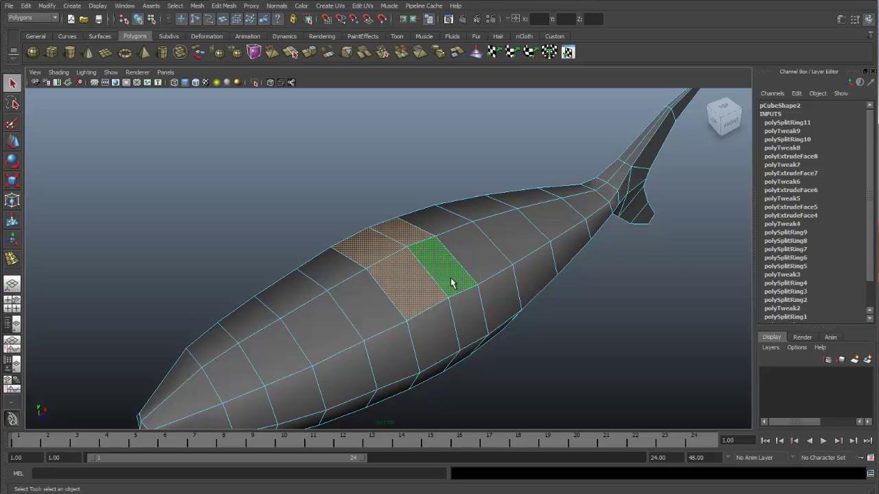
left_click_drag(451, 279, 413, 253, "alt")
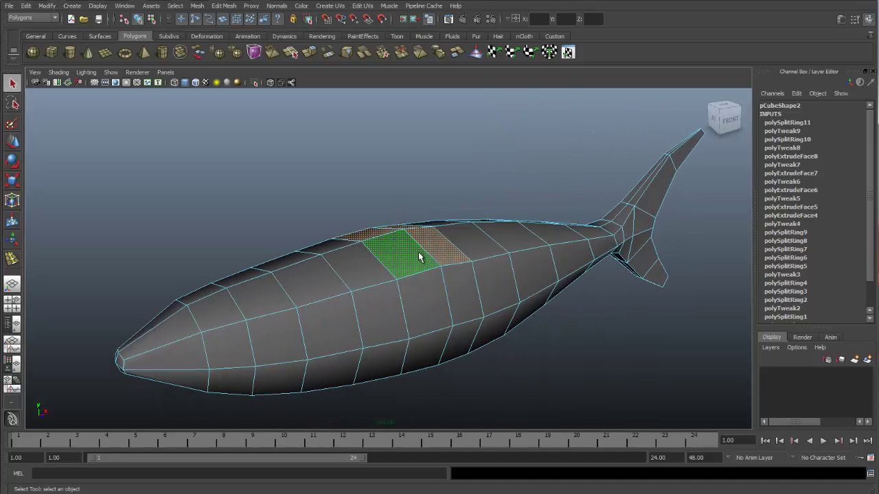
left_click_drag(410, 247, 398, 261, "alt")
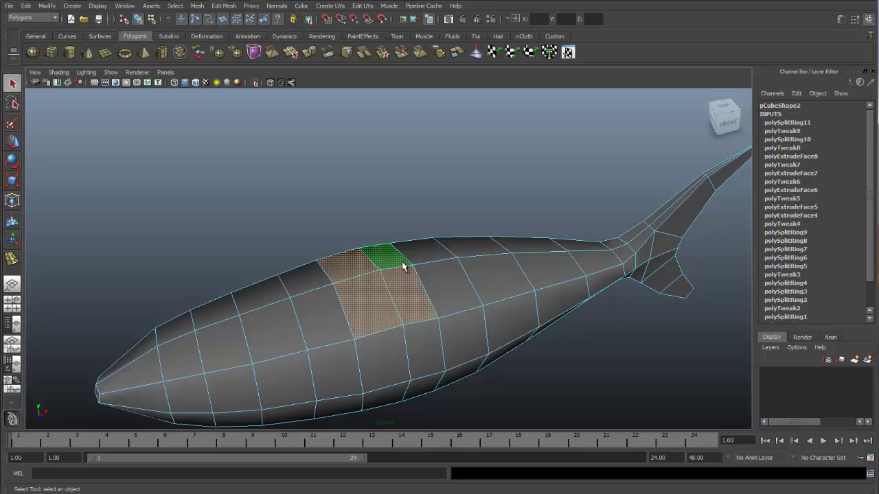
left_click(339, 273, "shift")
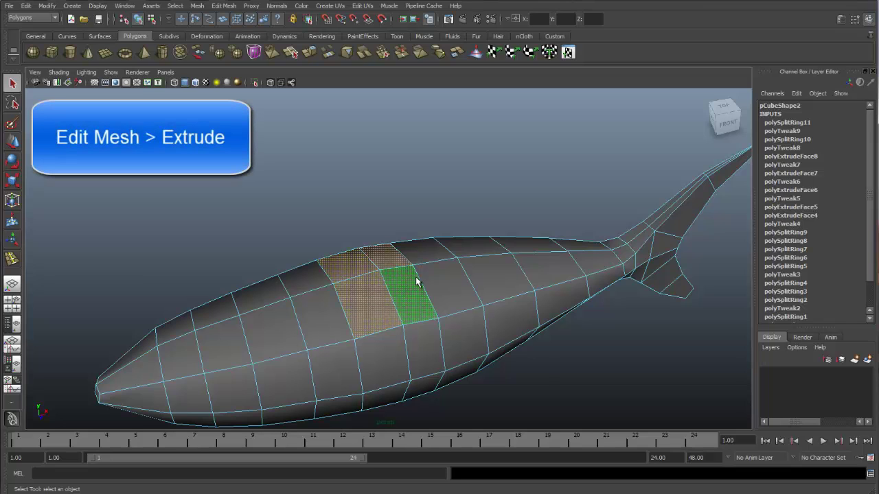
- Extrude the four selected top faces together with an offset of 0.3
key("space")
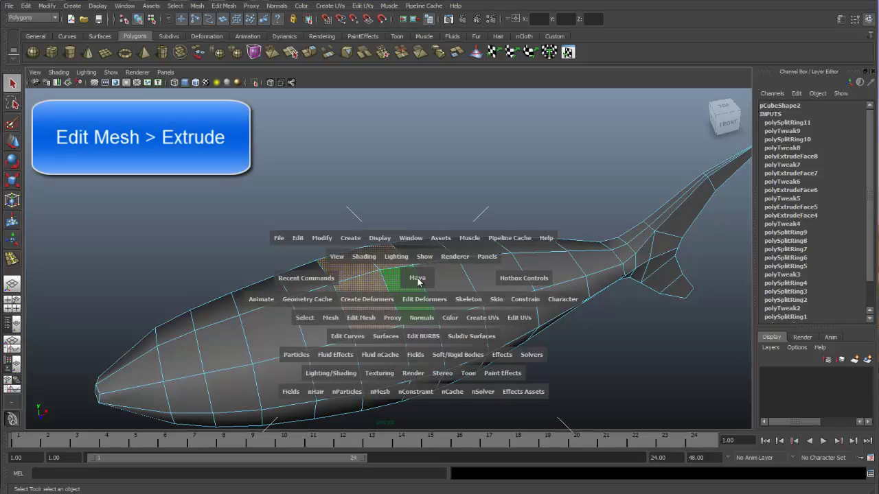
left_click(368, 321)
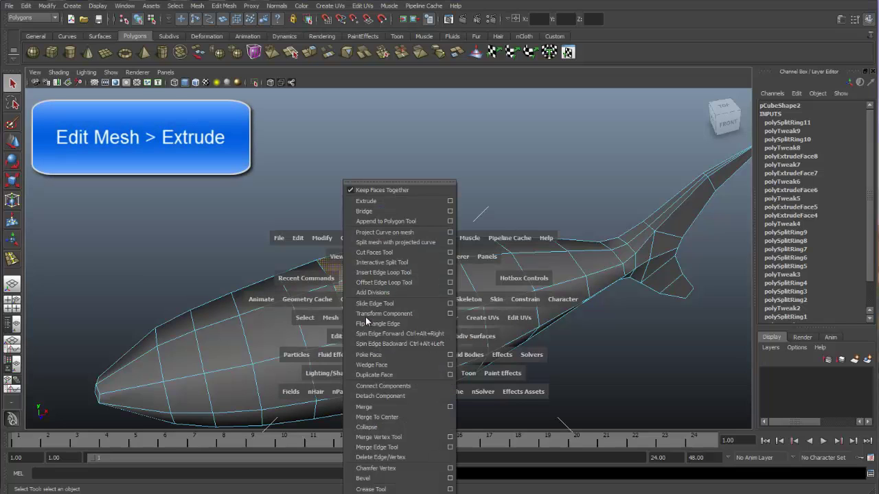
left_click(374, 203)
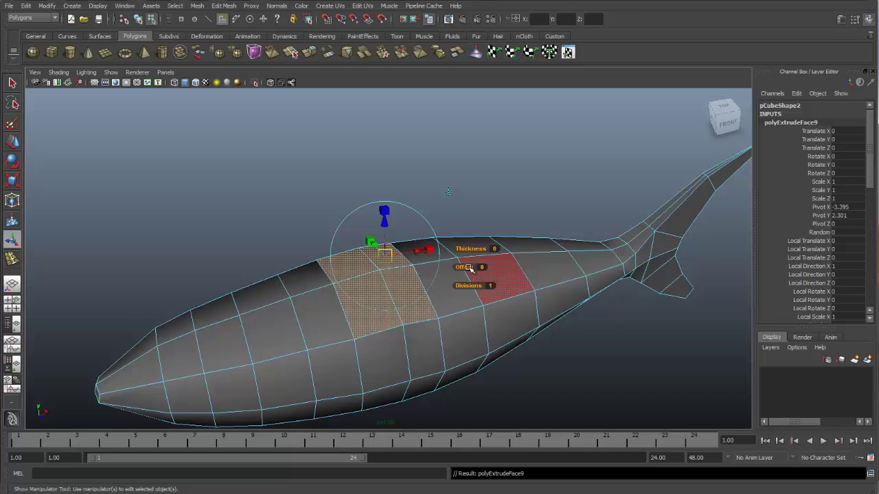
left_click_drag(465, 267, 471, 268)
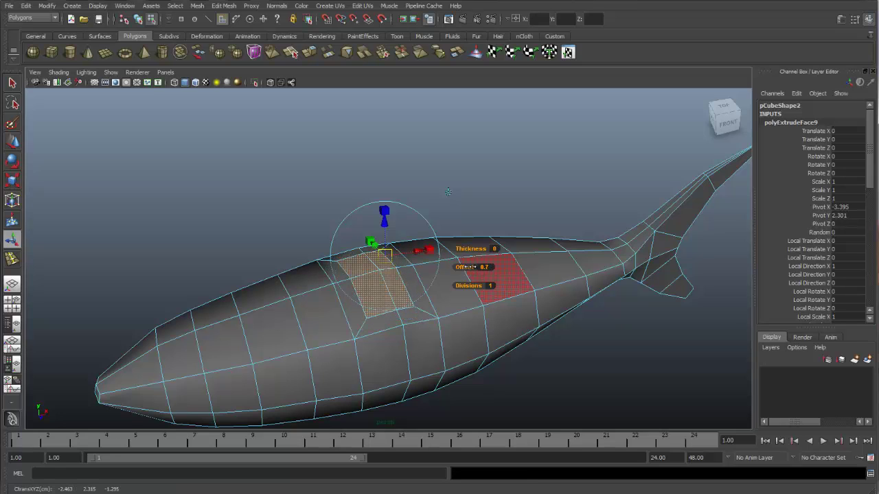
middle_click_drag(466, 267, 467, 267)
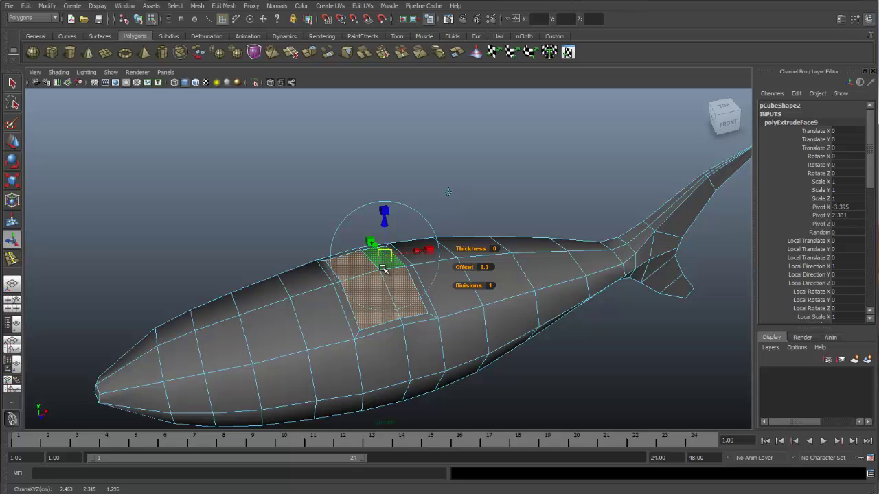
- Scale the four inset faces along Z into a narrow strip along the body's centre line
key("q")
left_click_drag(415, 300, 446, 282, "alt")
key("r")
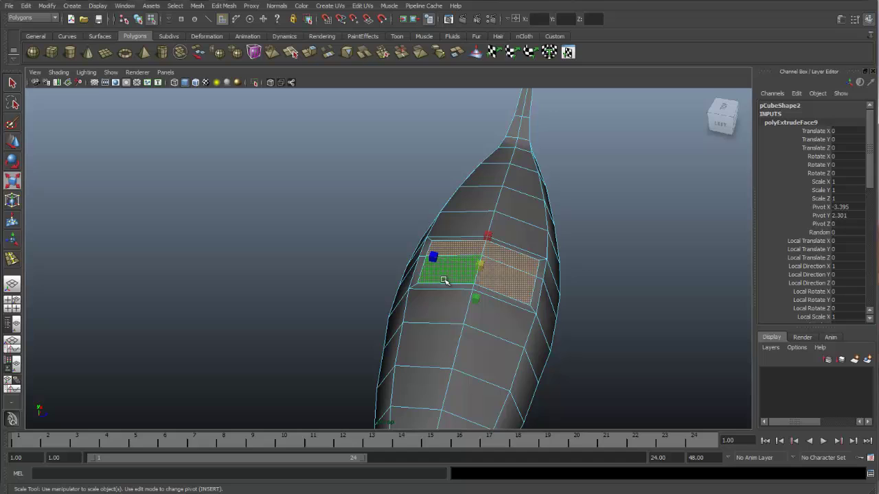
left_click(433, 256)
left_click_drag(434, 255, 470, 267)
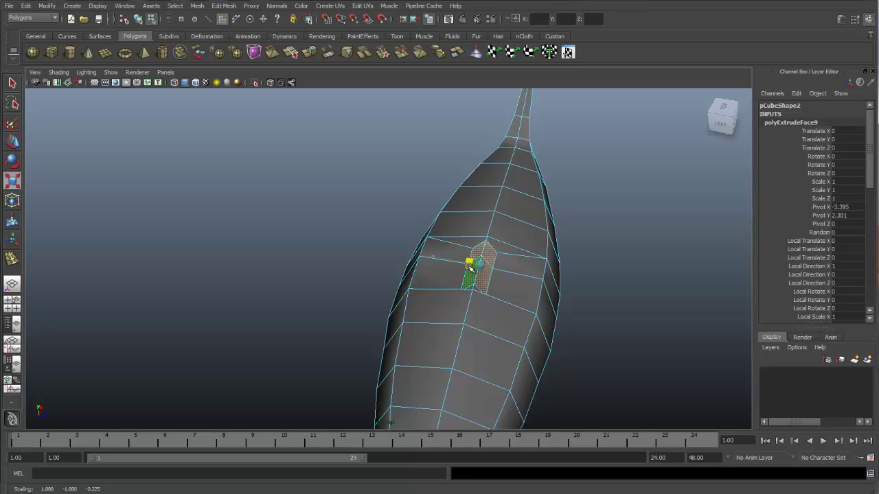
left_click_drag(512, 289, 510, 270, "alt")
right_click_drag(510, 270, 539, 291, "alt")
left_click_drag(540, 291, 467, 324, "alt")
key("r")
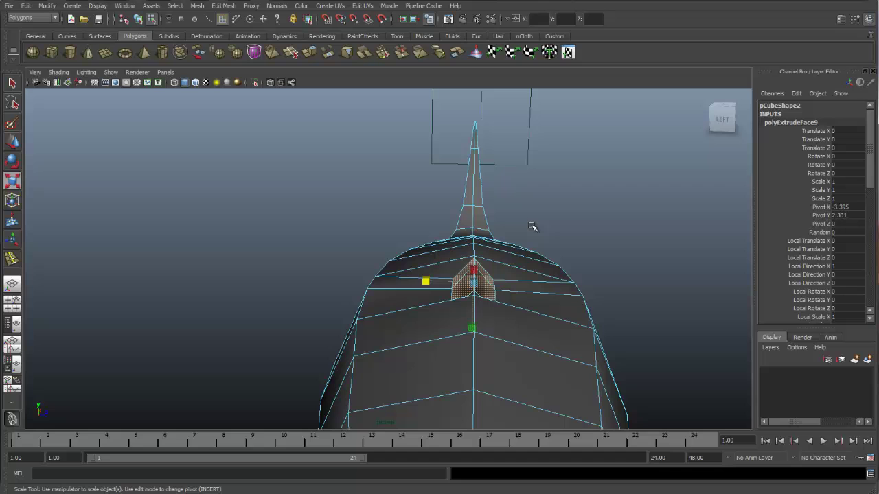
- Try extruding the narrowed faces outward by about 2.2 units along their local Z axis, and undo that extrusion
left_click_drag(489, 289, 467, 298, "alt")
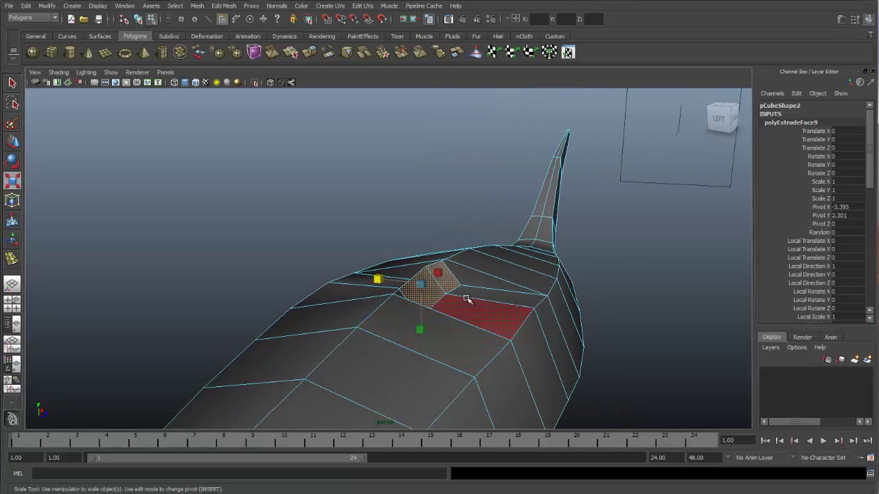
key("space")
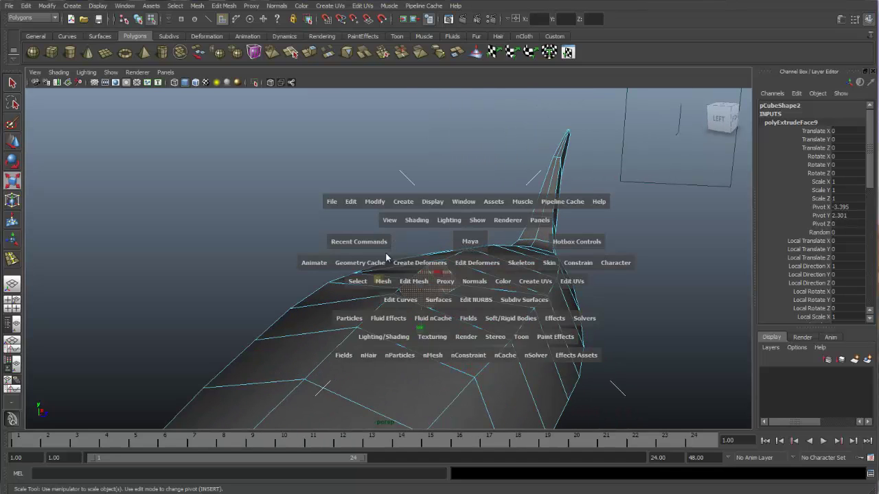
left_click_drag(364, 243, 348, 184)
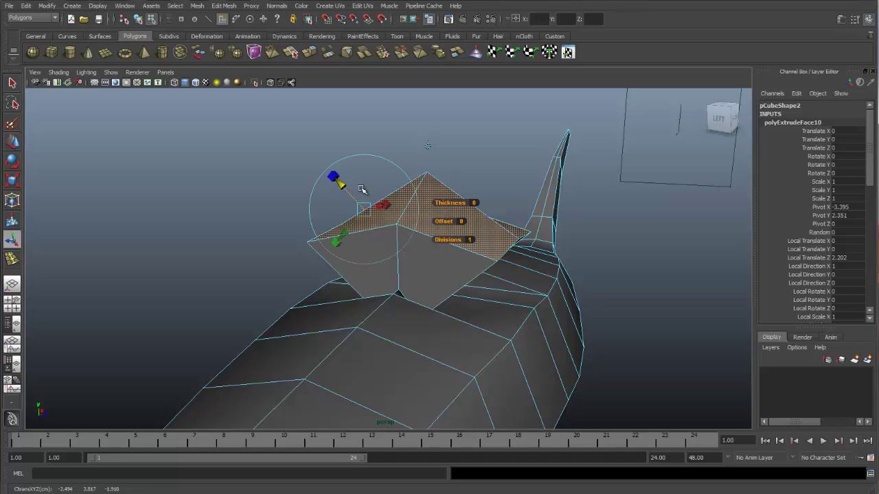
key("ctrl+z")
key("ctrl+z")
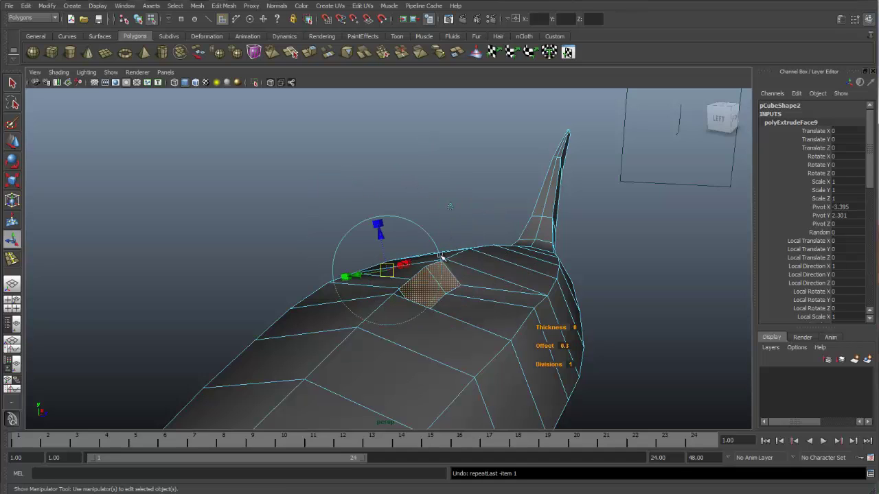
- Move the narrowed faces straight up in the front view into the lower part of the dorsal fin outline
left_click_drag(407, 297, 483, 287, "alt")
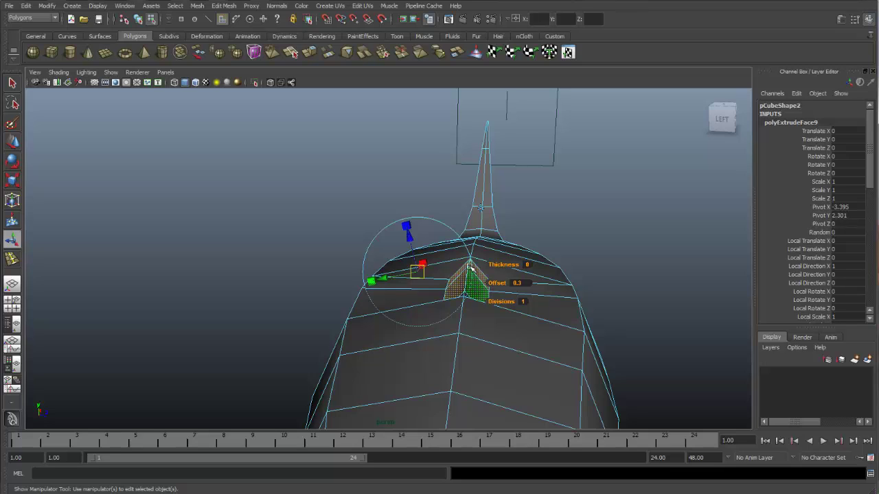
key("q")
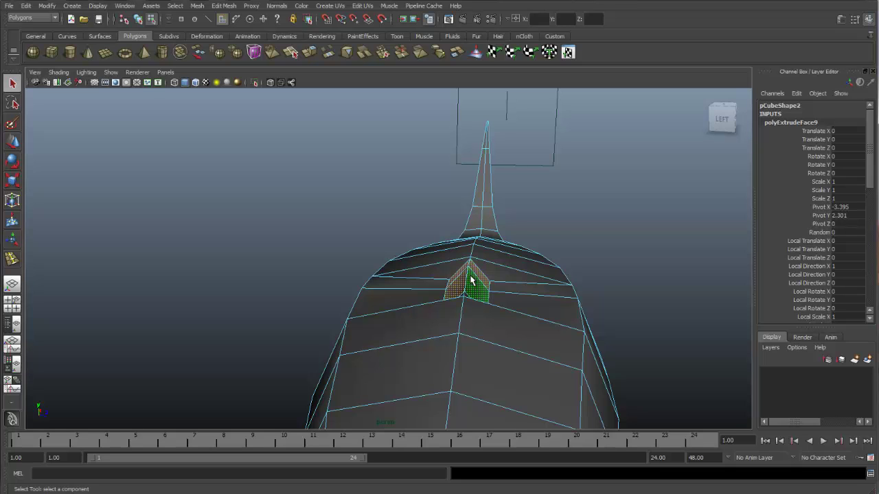
key("space")
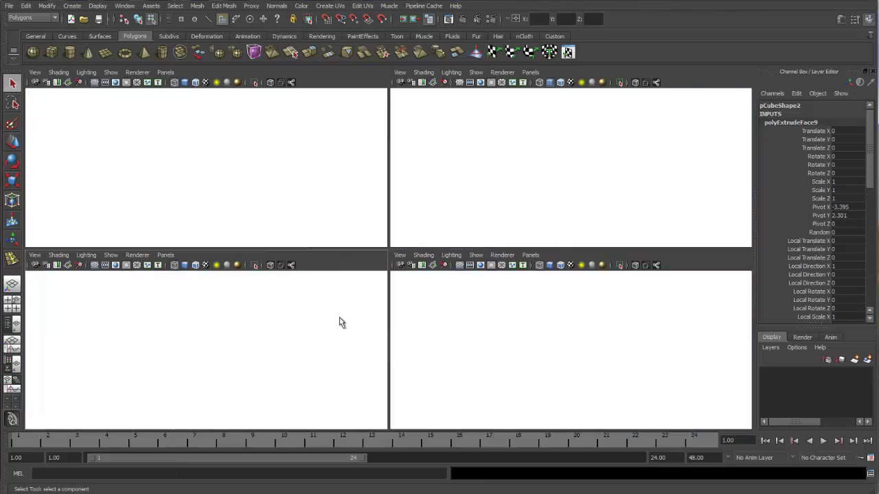
key("space")
right_click_drag(291, 295, 749, 220, "alt")
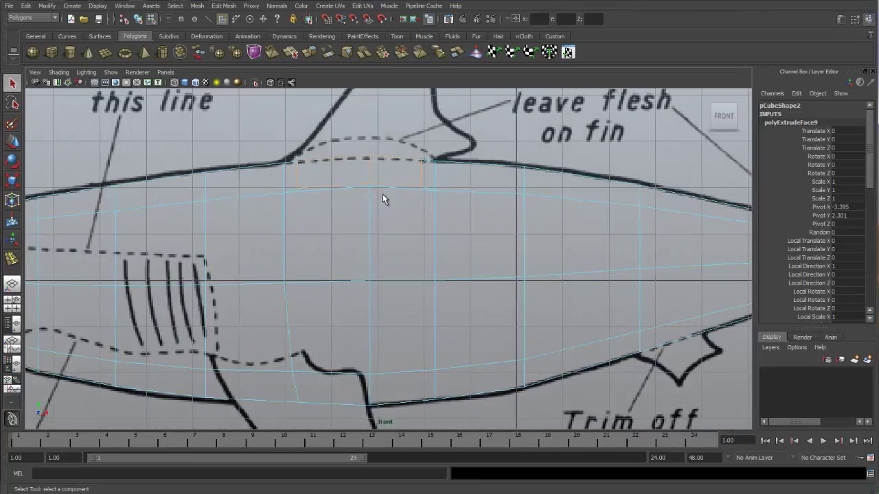
middle_click_drag(389, 209, 449, 280, "alt")
right_click_drag(348, 256, 607, 219, "alt")
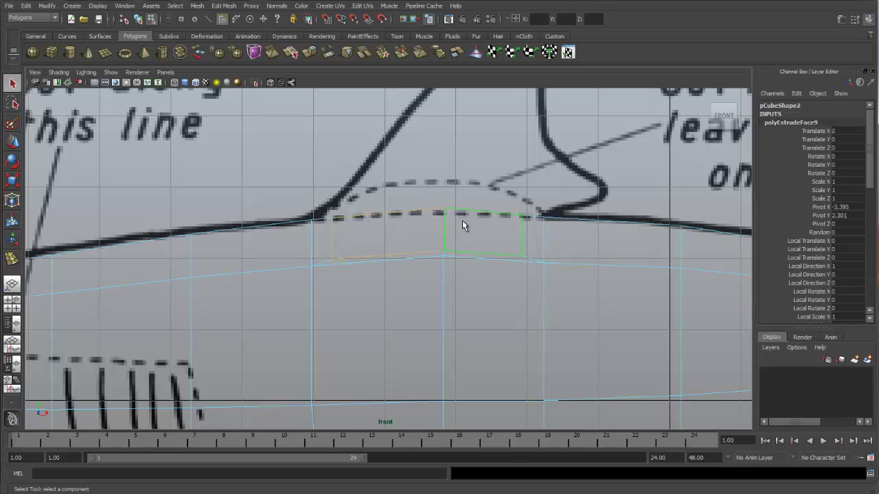
key("5")
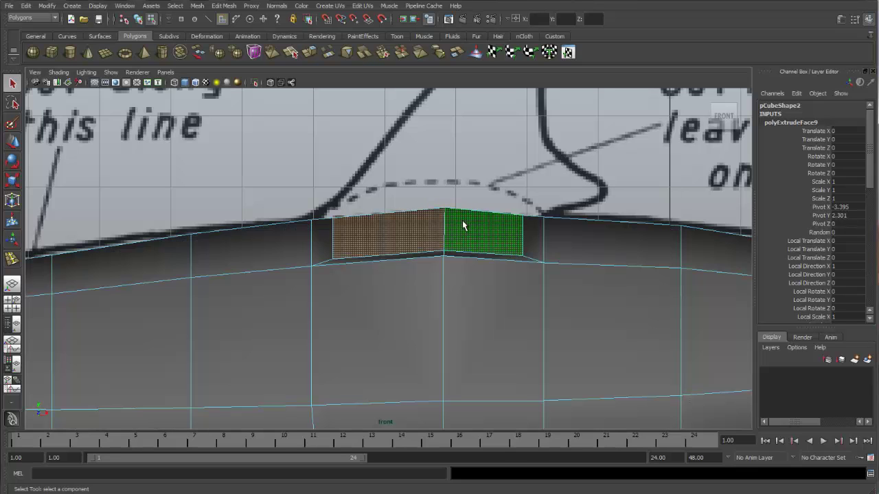
key("4")
key("w")
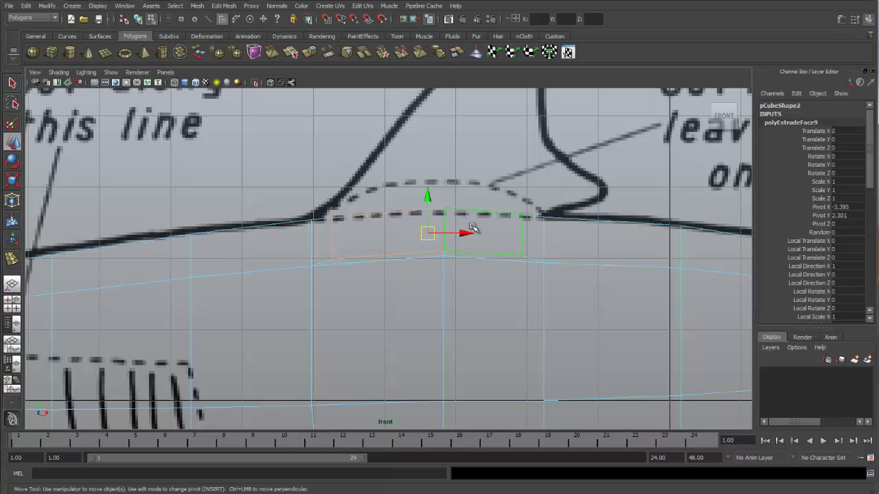
left_click_drag(427, 197, 426, 130)
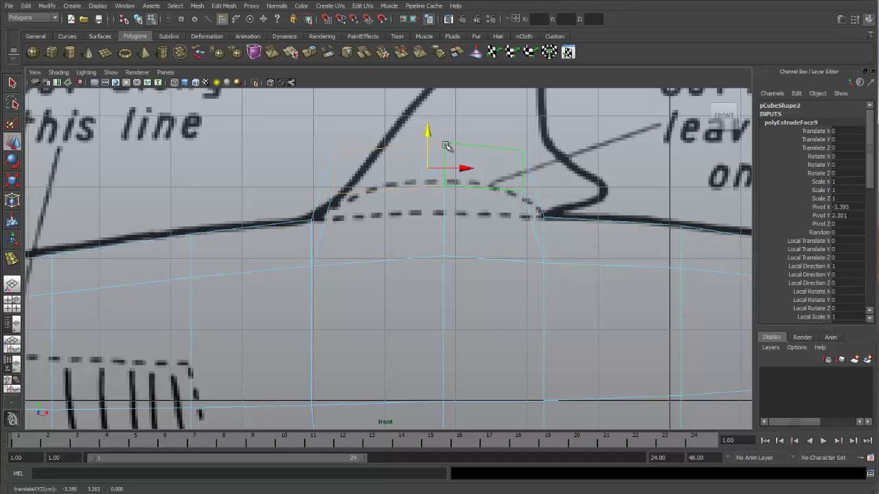
- Flatten the raised strip's vertices above the body to a single level by scaling them vertically in the front view
right_click_drag(445, 146, 427, 145)
left_click_drag(319, 126, 534, 201)
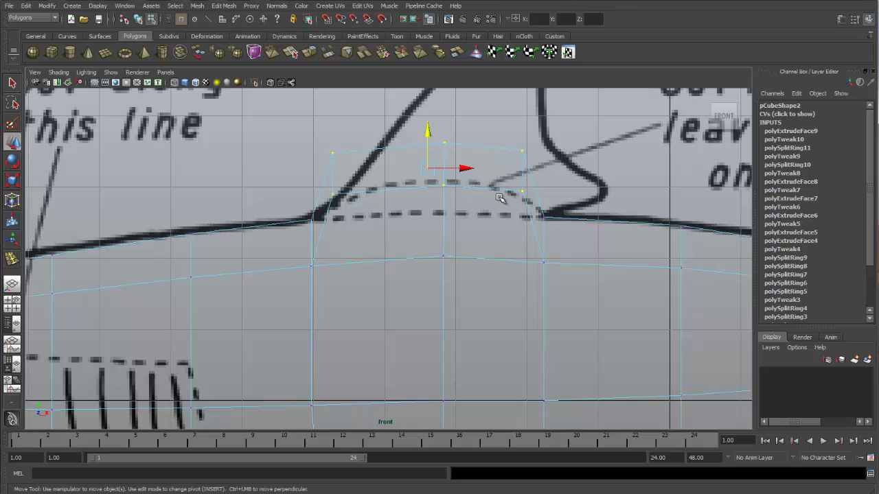
key("r")
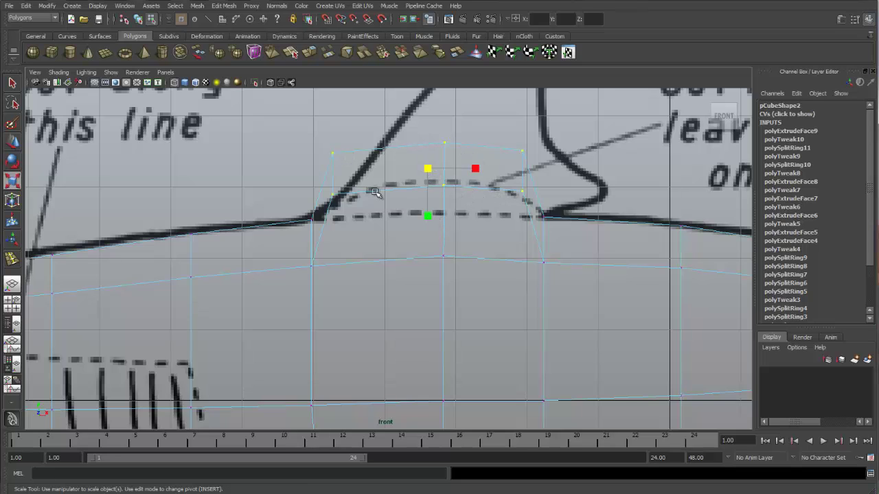
key("space")
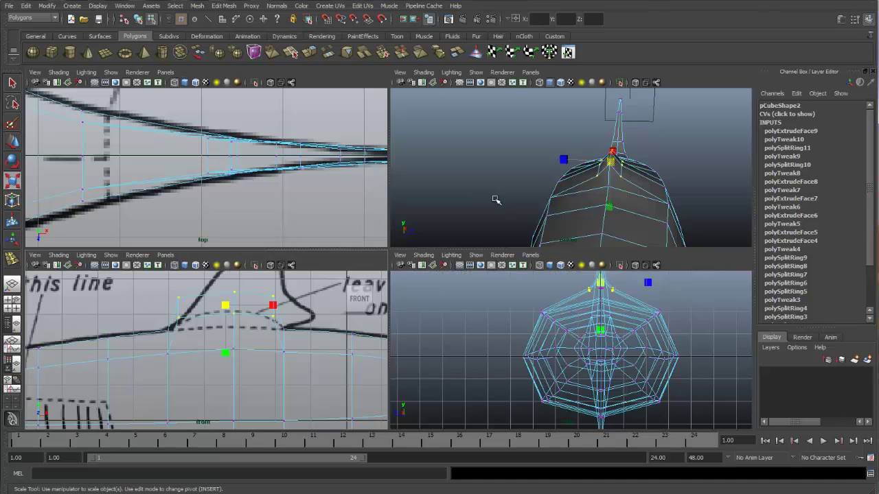
key("space")
left_click_drag(478, 248, 481, 233, "alt")
right_click_drag(390, 218, 522, 193, "alt")
mouse_move(521, 193)
left_mouse_down("alt")
mouse_move(499, 193)
mouse_move(516, 195)
left_mouse_up("alt")
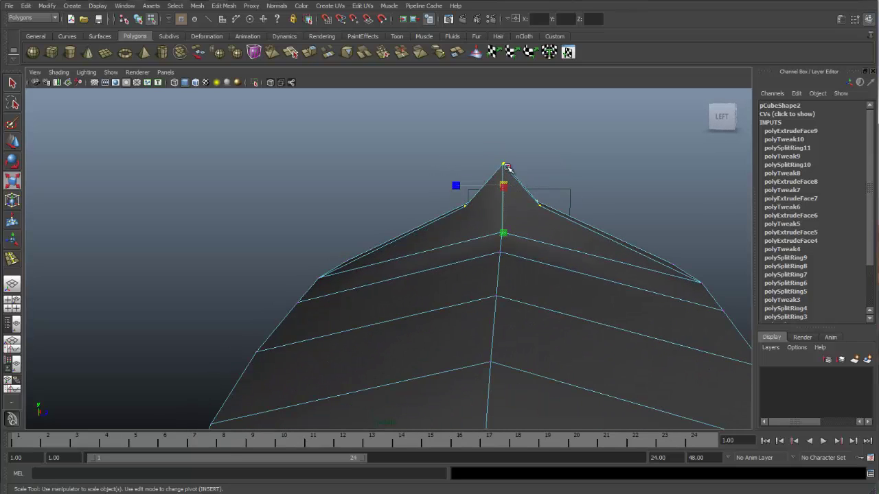
left_click_drag(538, 202, 515, 216, "alt")
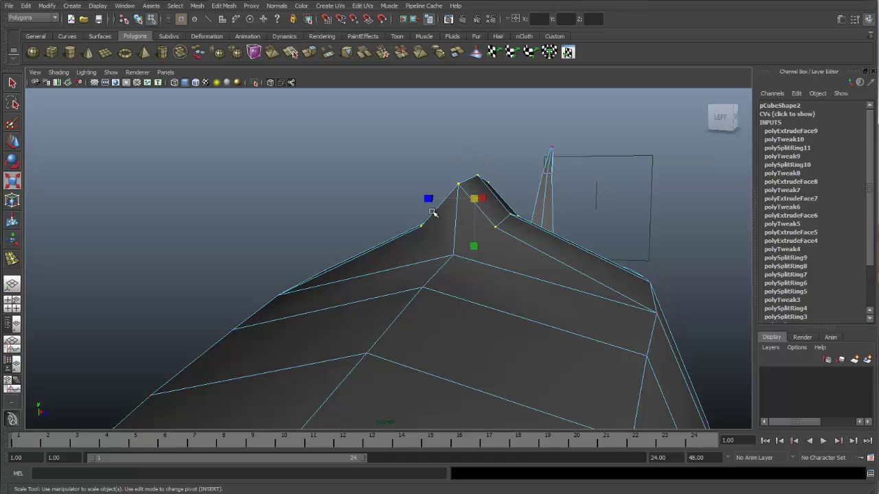
key("space")
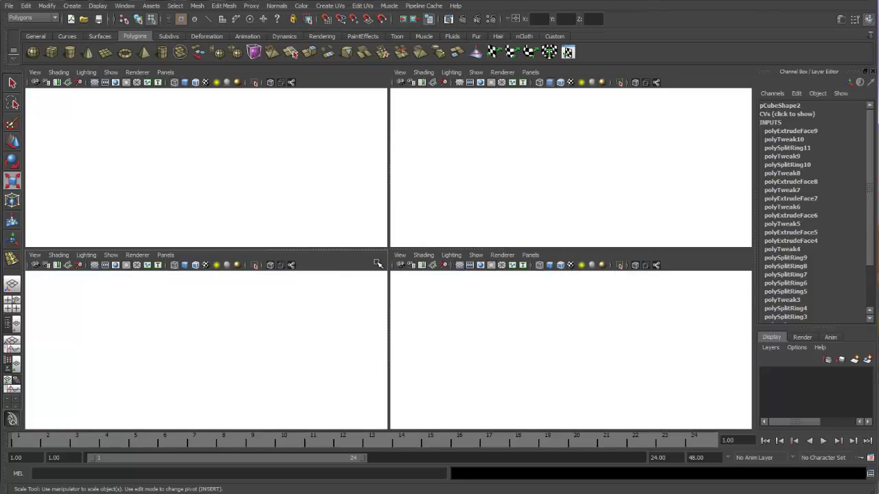
key("space")
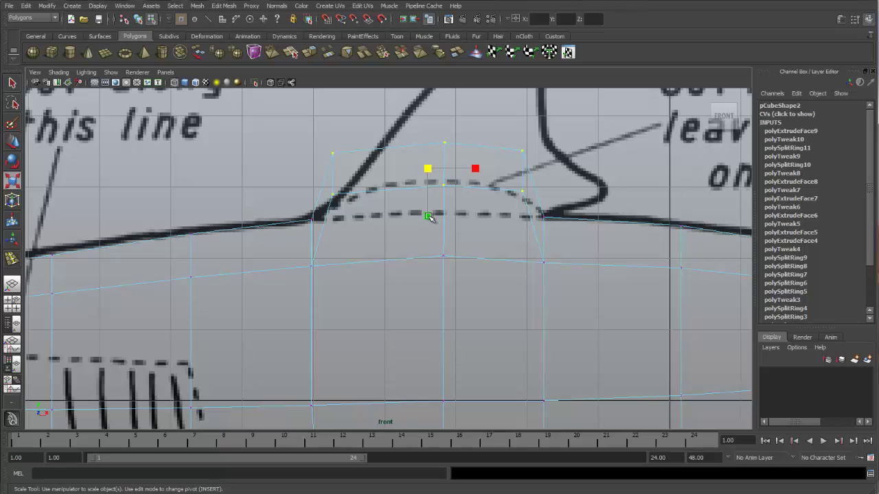
left_click(428, 217)
left_click_drag(428, 216, 427, 168)
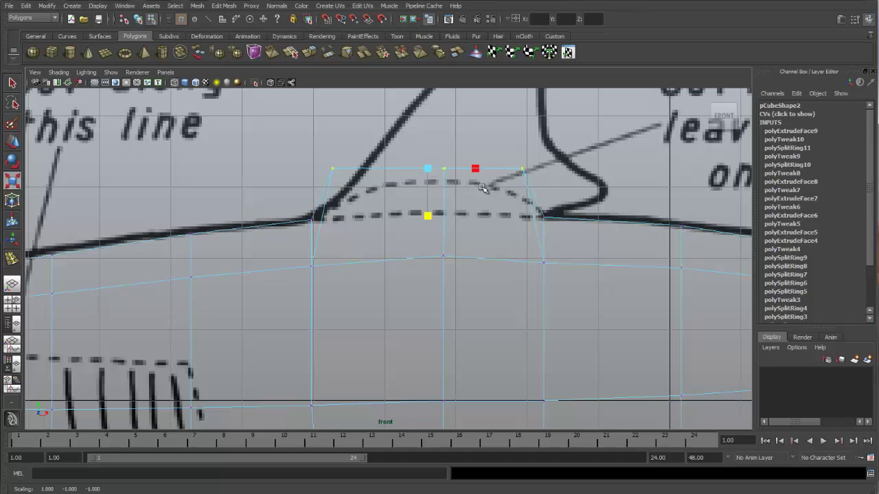
key("space")
key("space")
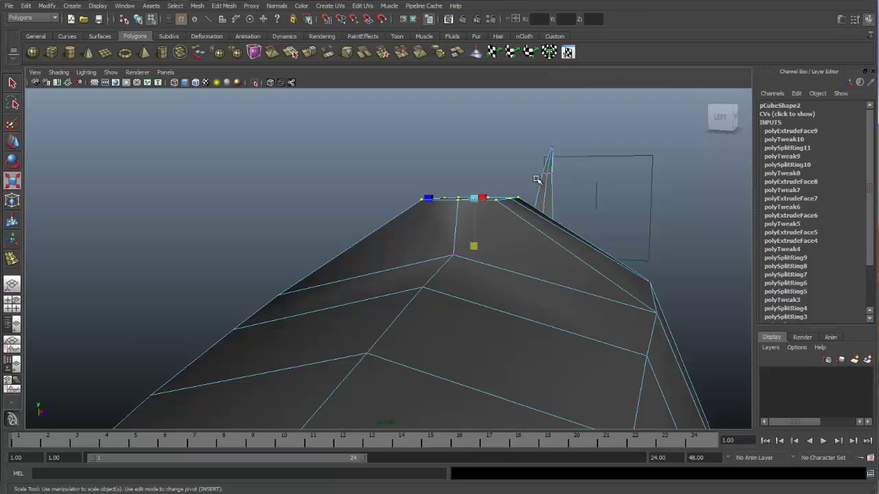
left_click_drag(525, 156, 483, 236, "alt")
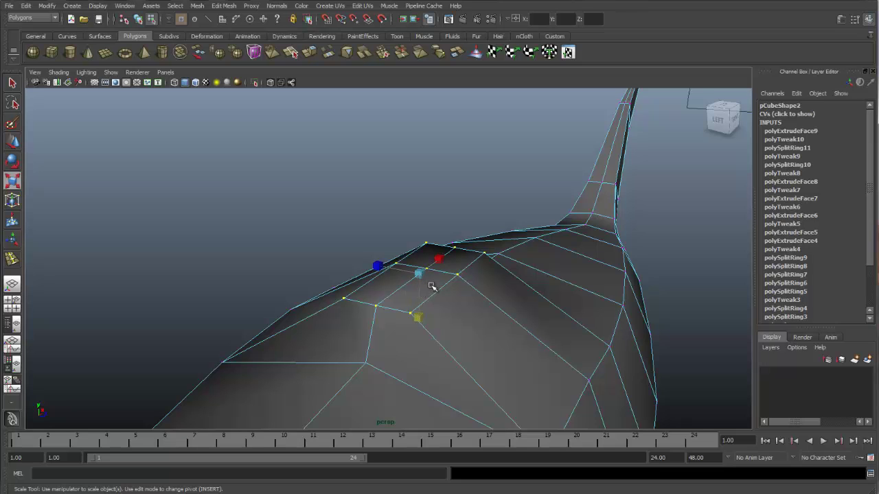
- Move the flattened vertices straight down in the front view onto the lower dashed line at the dorsal fin's base
key("space")
key("space")
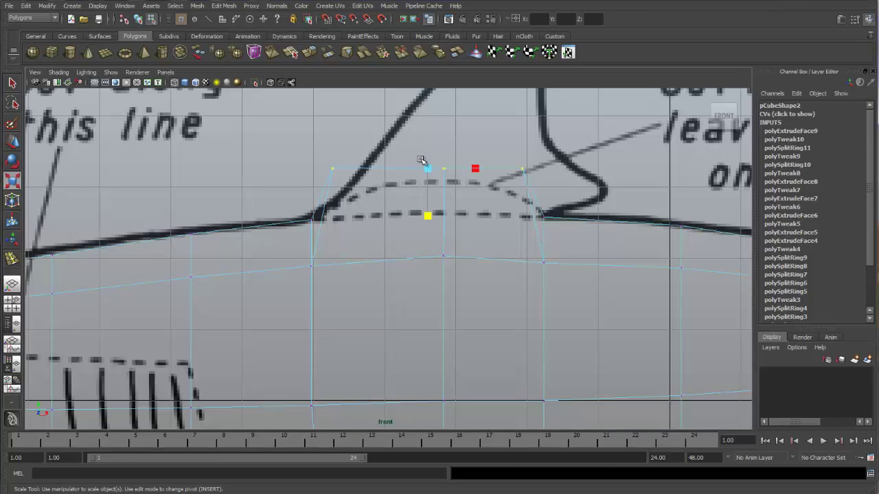
key("w")
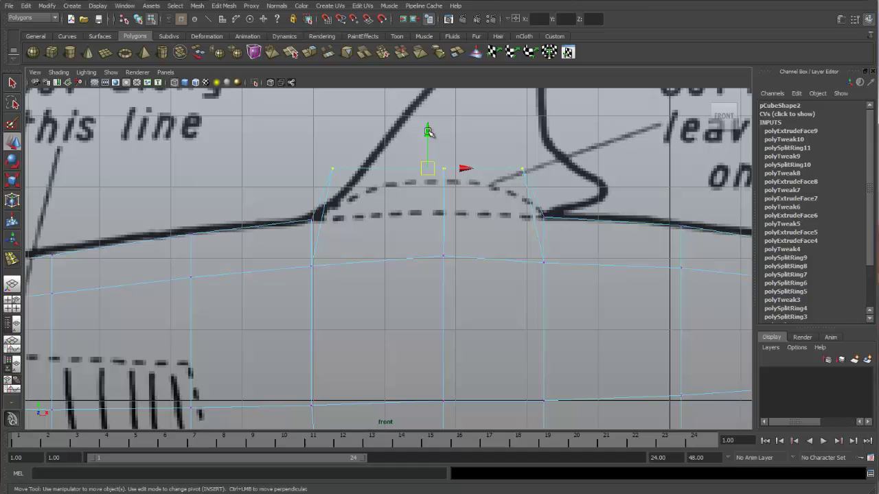
left_click_drag(427, 131, 434, 180)
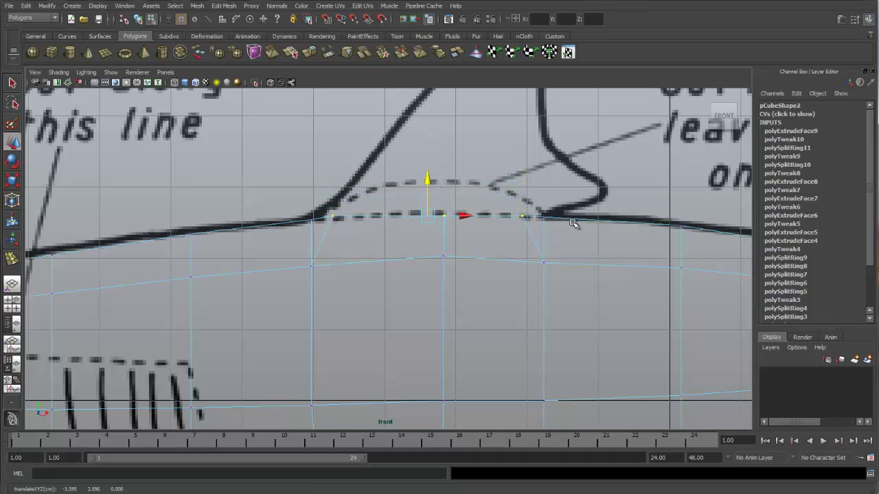
- Extrude the four narrow faces at the fin's base straight up by about 3.06, to the height of the drawn tip
key("space")
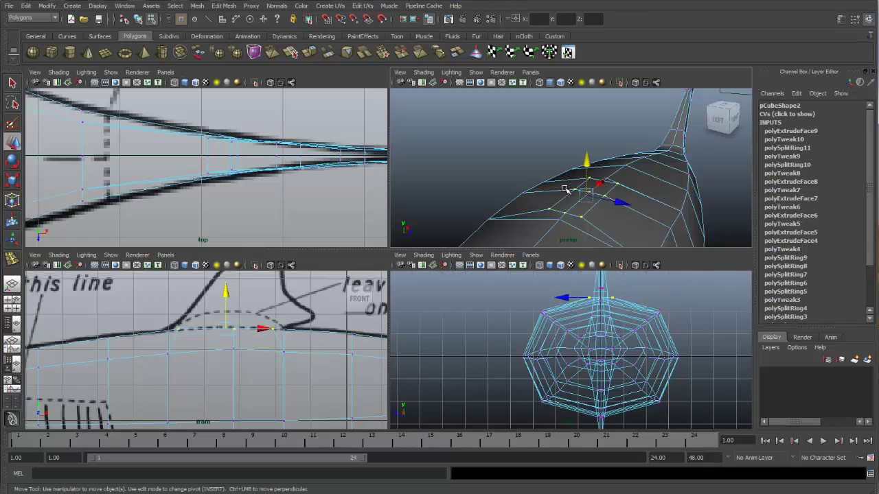
left_click_drag(522, 199, 544, 214, "alt")
key("q")
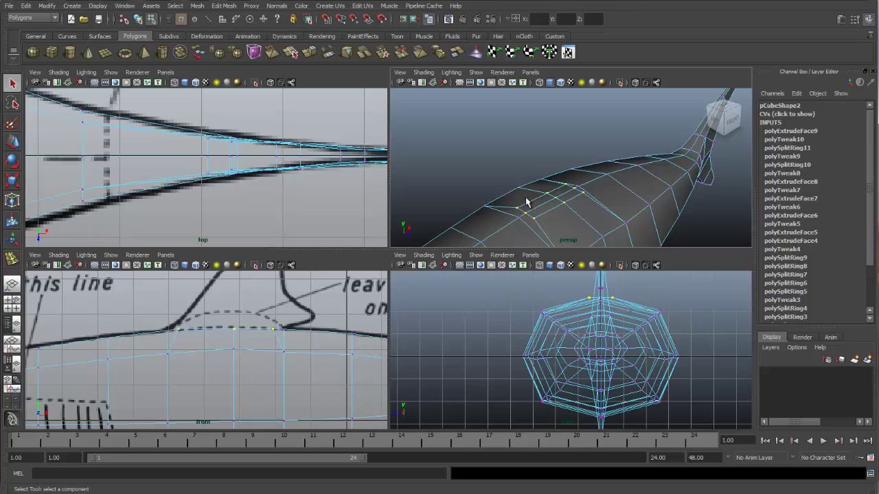
right_click_drag(550, 208, 556, 219)
left_click(549, 207)
left_click(549, 206, "shift")
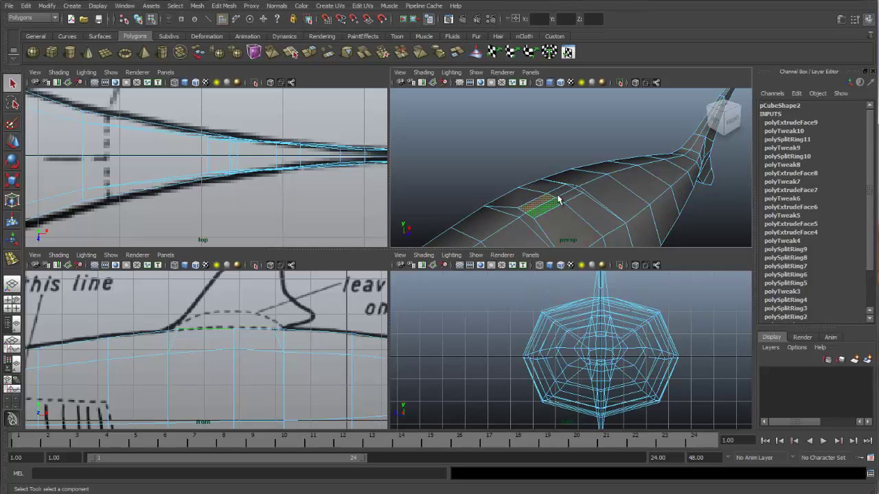
left_click(563, 193, "shift")
left_click(569, 198, "shift")
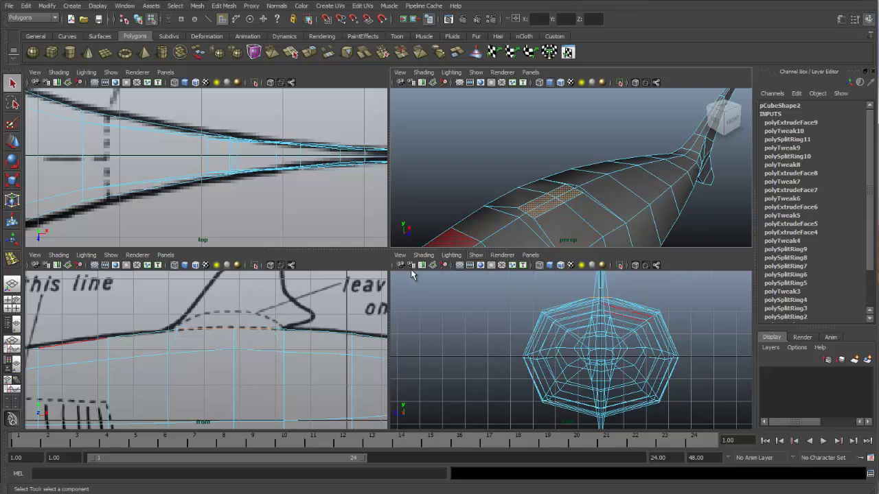
key("space")
scroll(447, 257, "down", 5)
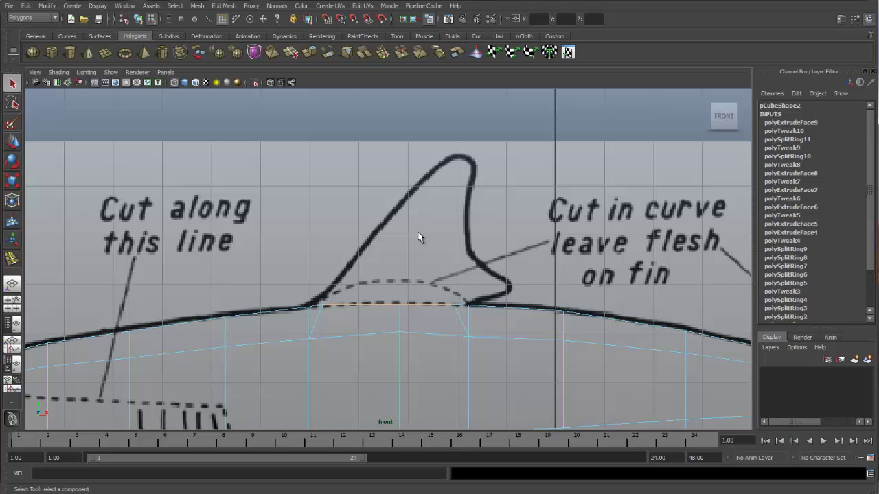
key("space")
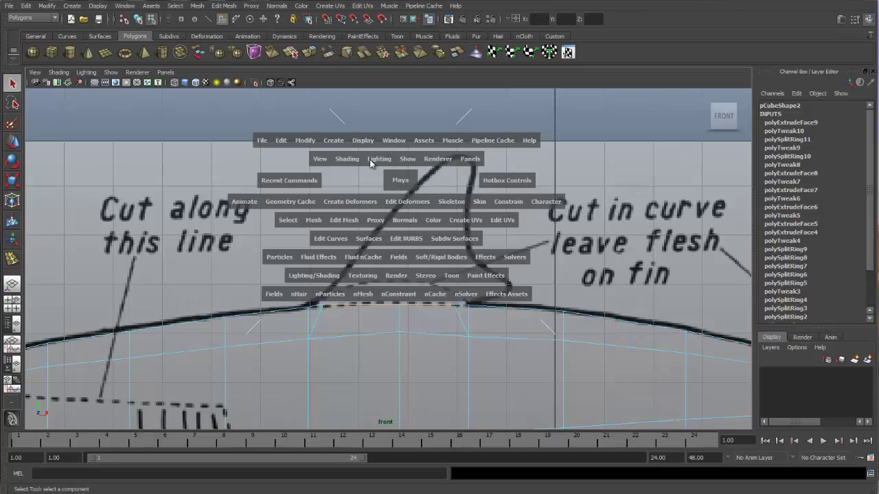
left_click(350, 220)
left_click(351, 203)
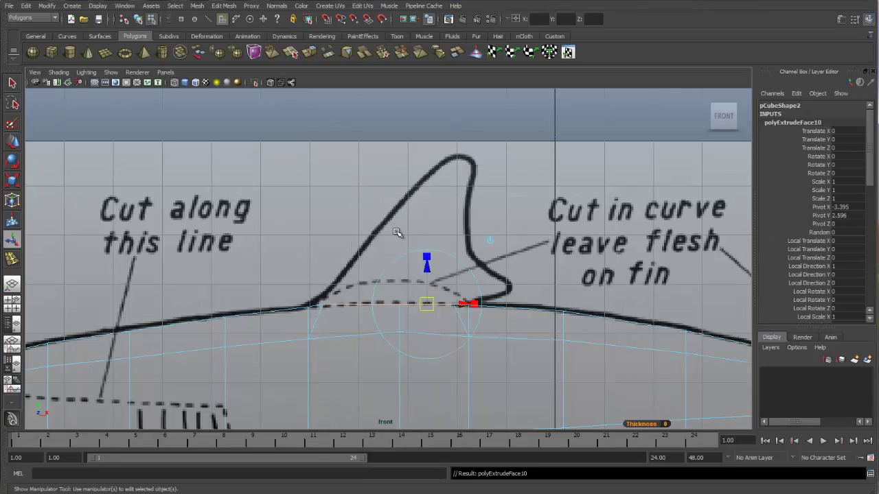
left_click_drag(427, 272, 444, 120)
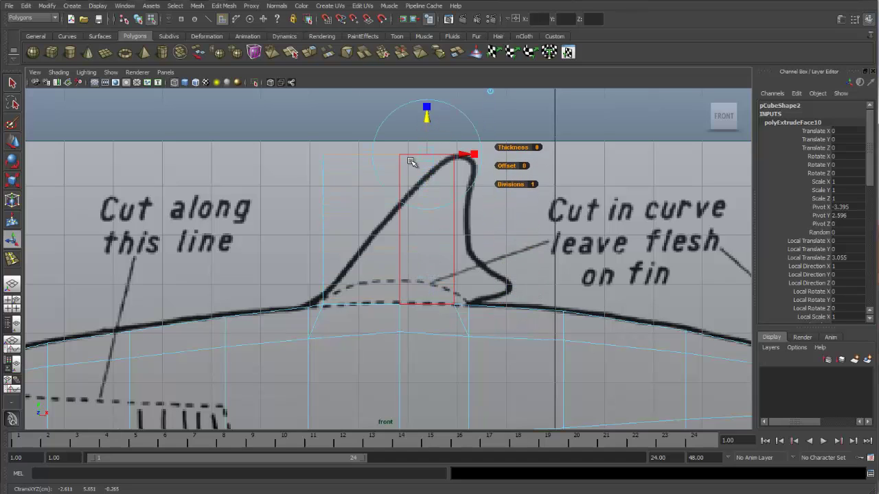
- Move the extruded block's three columns of top vertices in the front view onto the rounded tip of the fin outline
right_click_drag(403, 155, 382, 157)
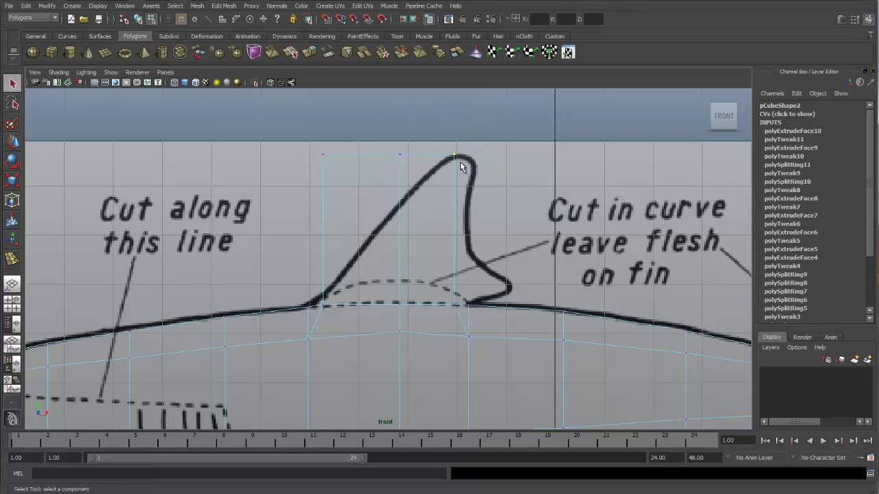
key("w")
left_click(456, 155)
left_click_drag(456, 155, 476, 165)
left_click_drag(395, 148, 408, 162)
left_click_drag(399, 154, 456, 156)
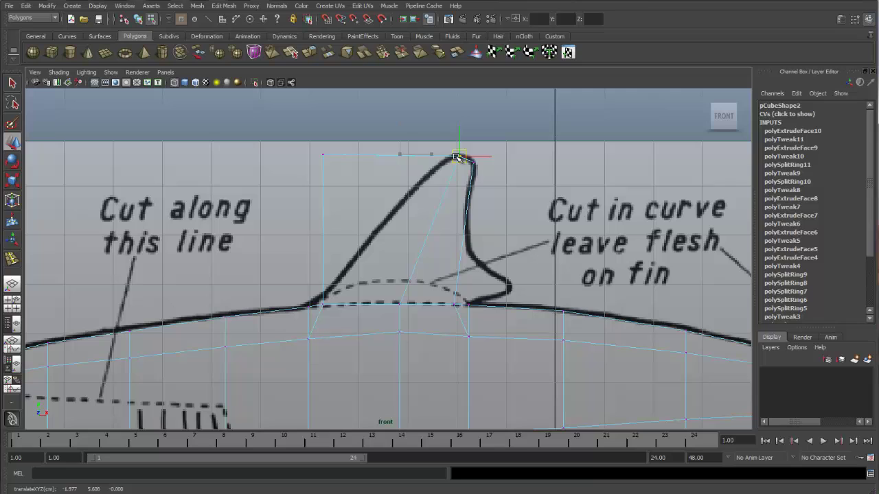
left_click(323, 154)
left_click_drag(329, 155, 444, 161)
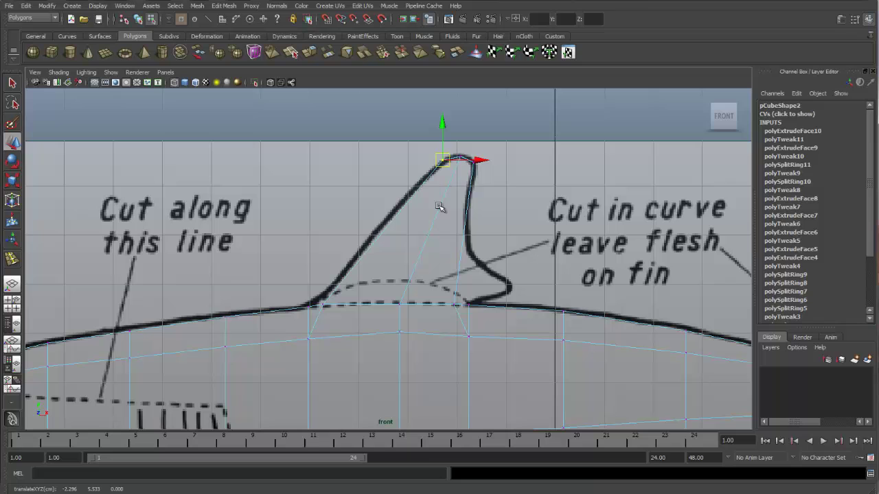
- Insert two edge loops across the dorsal fin, one in its upper part and one above the dashed curve
key("space")
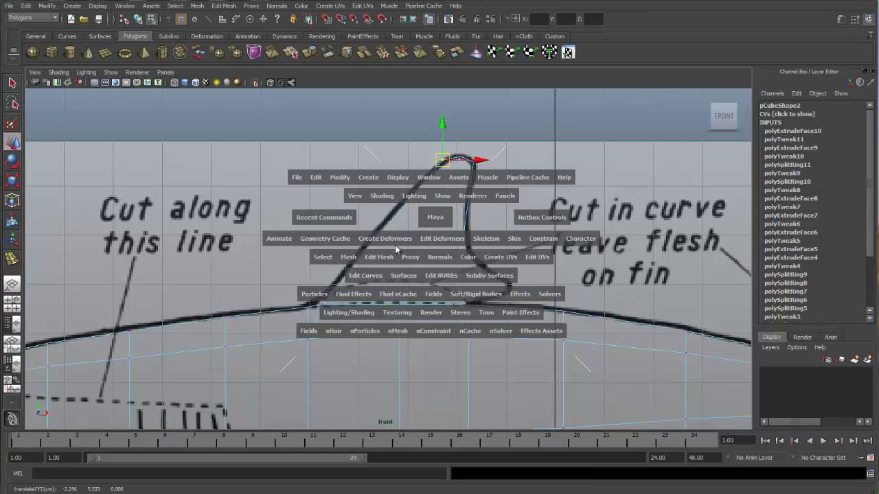
left_click(388, 260)
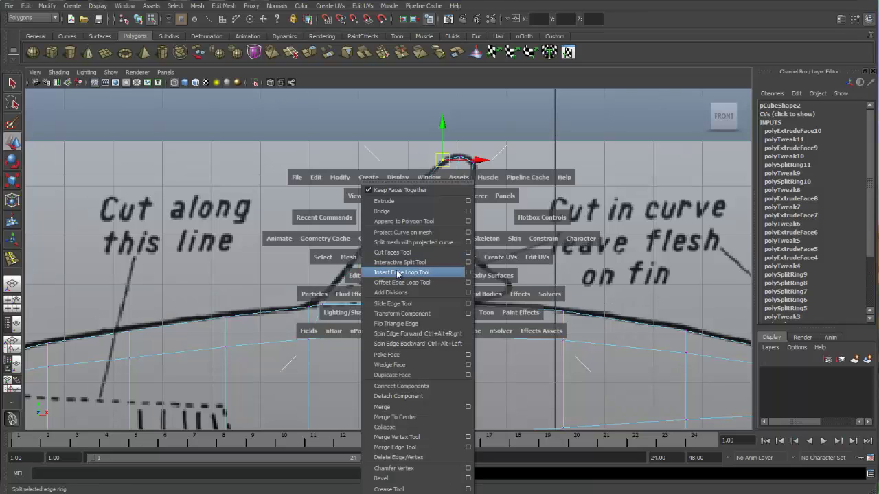
left_click(398, 273)
left_click(471, 203)
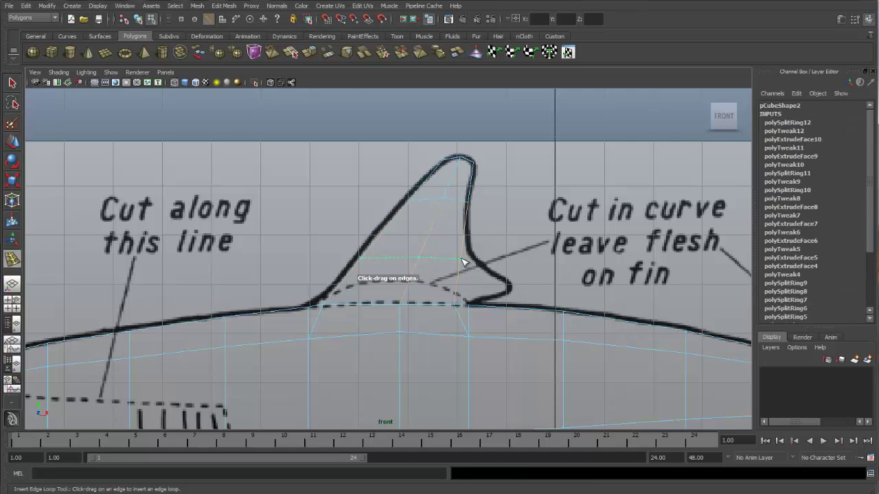
left_click(463, 261)
- Move the front and rear vertices of both new edge loops onto the dorsal fin outline
mouse_move(467, 207)
right_mouse_down()
mouse_move(448, 205)
mouse_move(457, 207)
right_mouse_up()
left_click_drag(397, 200, 416, 205)
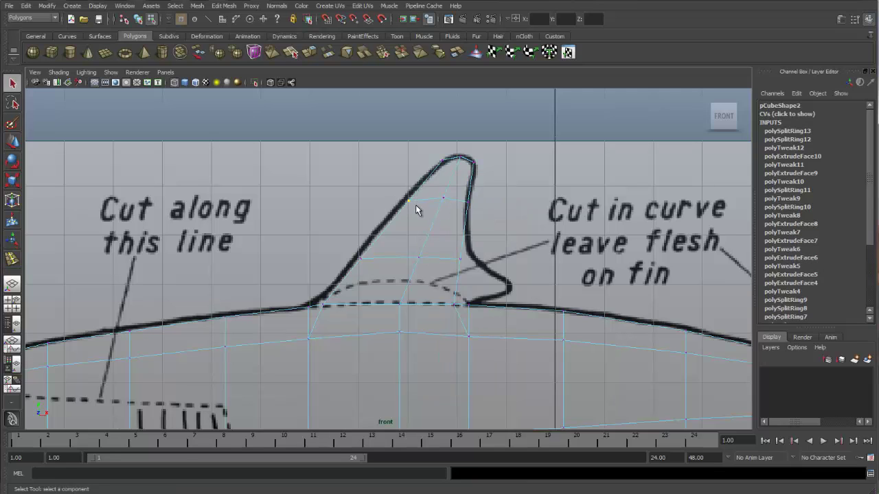
key("w")
left_click(467, 201)
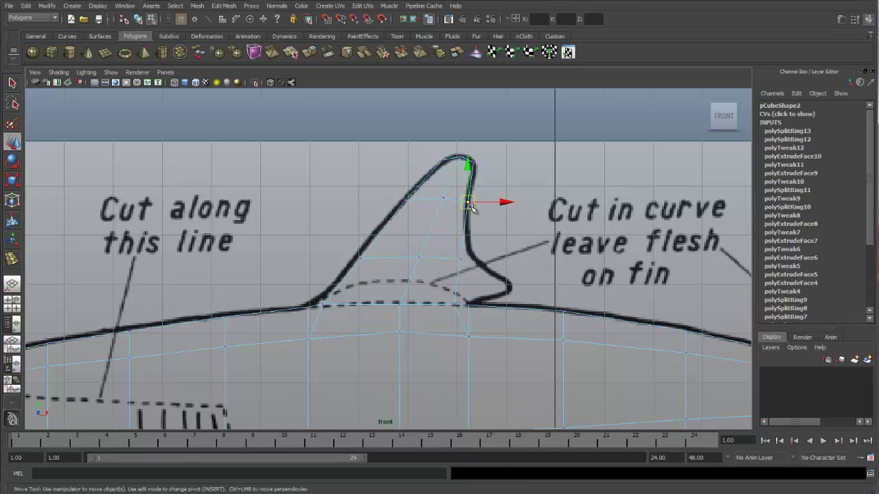
left_click(362, 260)
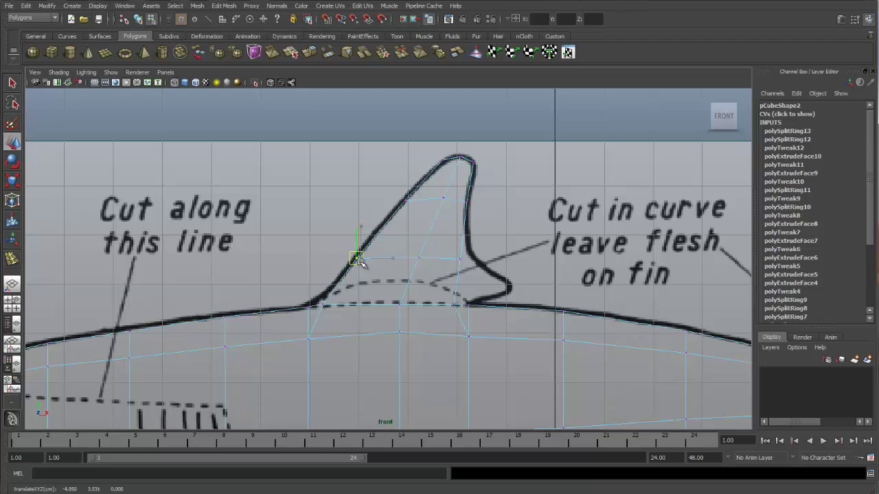
left_click(460, 259)
left_click_drag(460, 259, 476, 262)
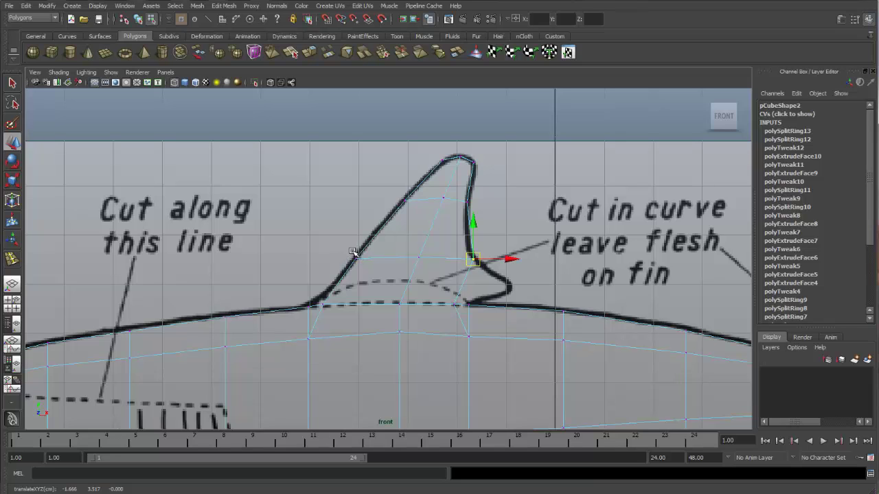
- Lower the fin's lower row of loop vertices slightly and refit its front and rear vertices to the outline
left_click_drag(307, 259, 480, 271)
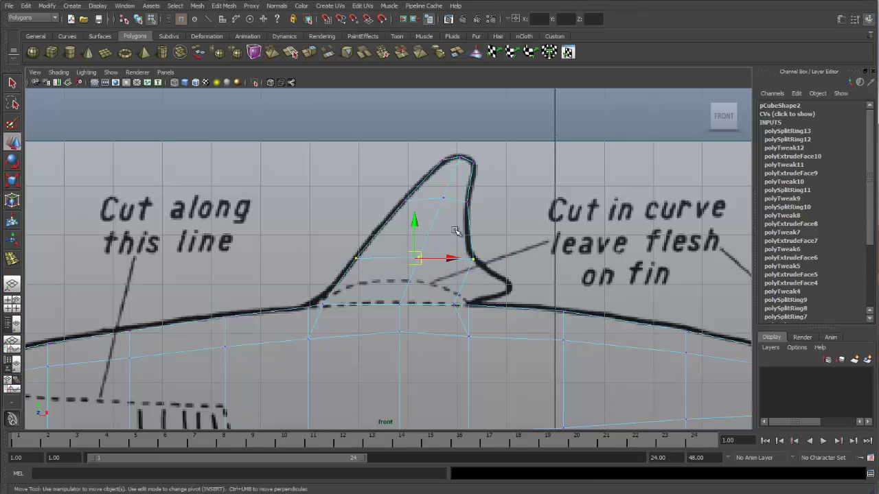
left_click_drag(416, 225, 413, 228)
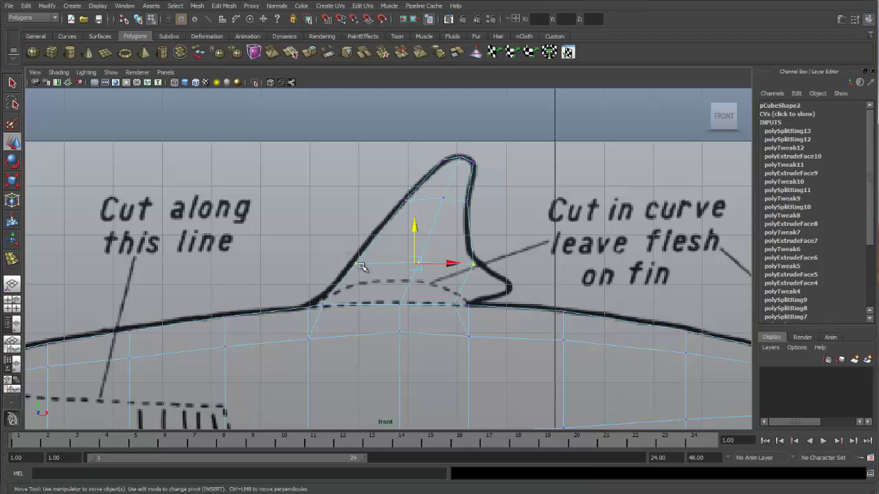
left_click(357, 264)
left_click_drag(390, 264, 387, 264)
left_click_drag(465, 259, 484, 269)
left_click(481, 266)
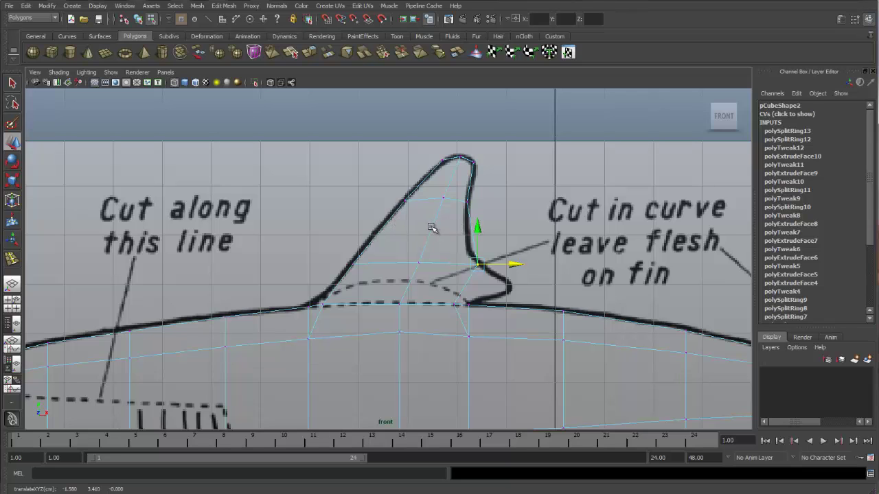
key("q")
key("space")
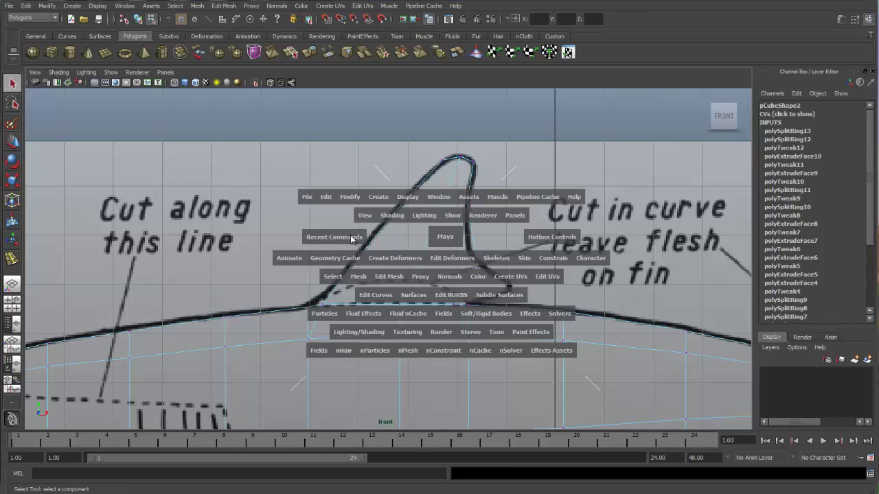
- Insert an edge loop across the middle of the dorsal fin and move its rear and front vertices onto the outline
left_click_drag(351, 239, 340, 254)
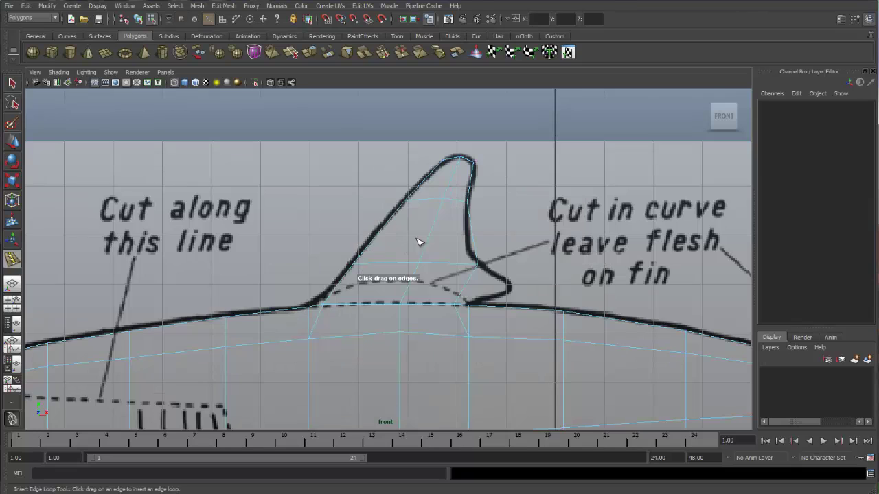
left_click(433, 236)
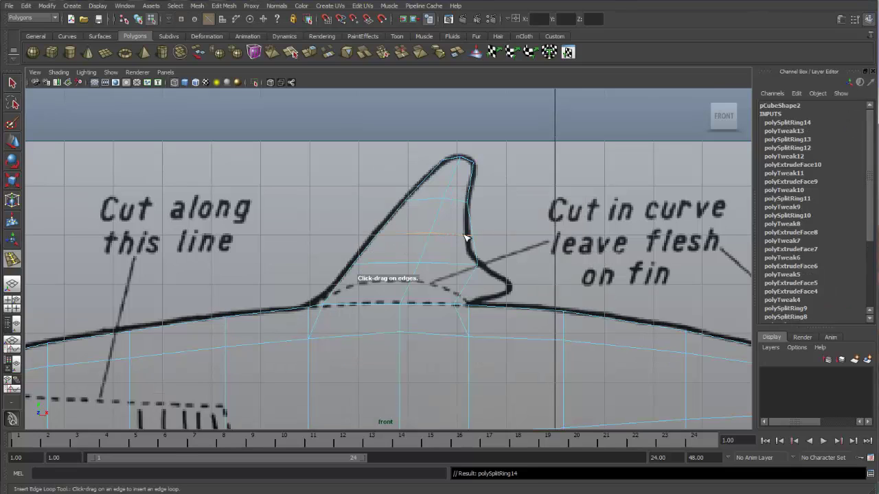
key("q")
right_click_drag(463, 235, 420, 236)
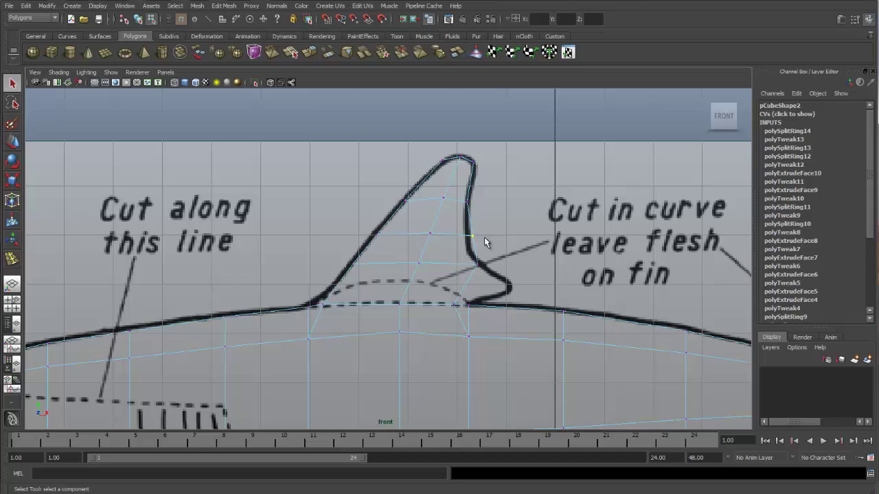
left_click(485, 242)
key("w")
left_click_drag(507, 235, 501, 236)
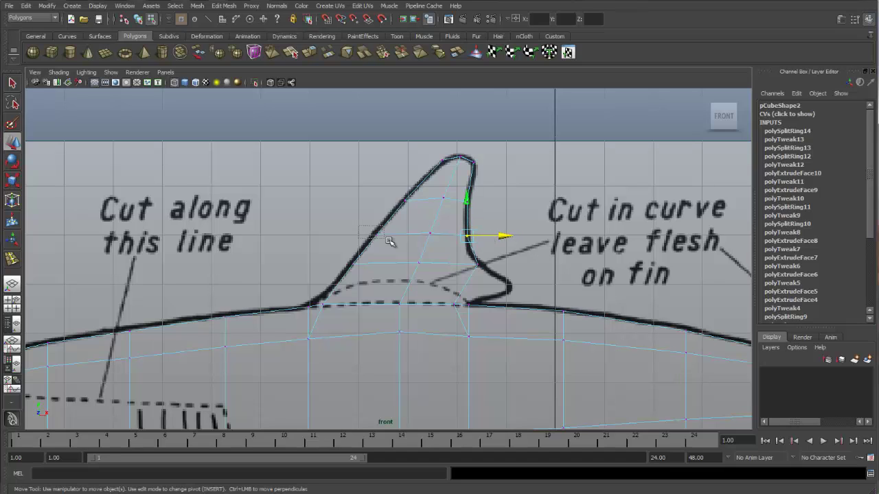
left_click_drag(389, 241, 393, 238)
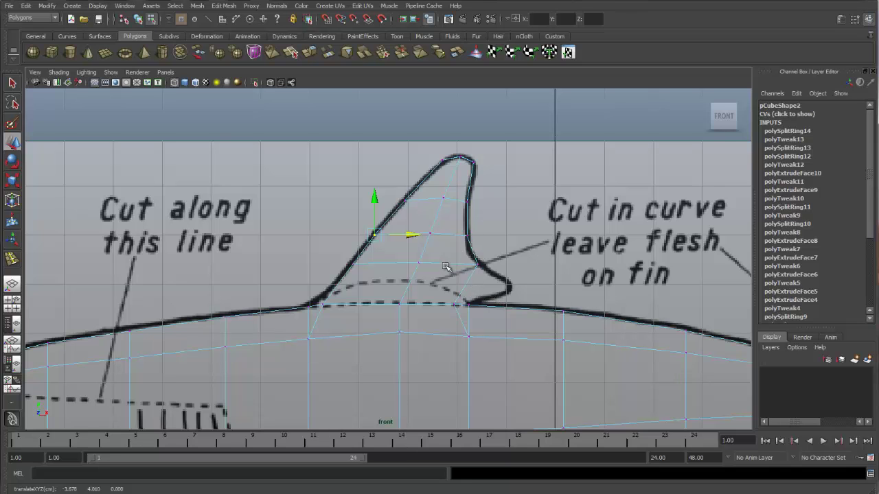
- Preview the whole shark smoothed in the perspective view and inspect the dorsal fin's thickness
key("space")
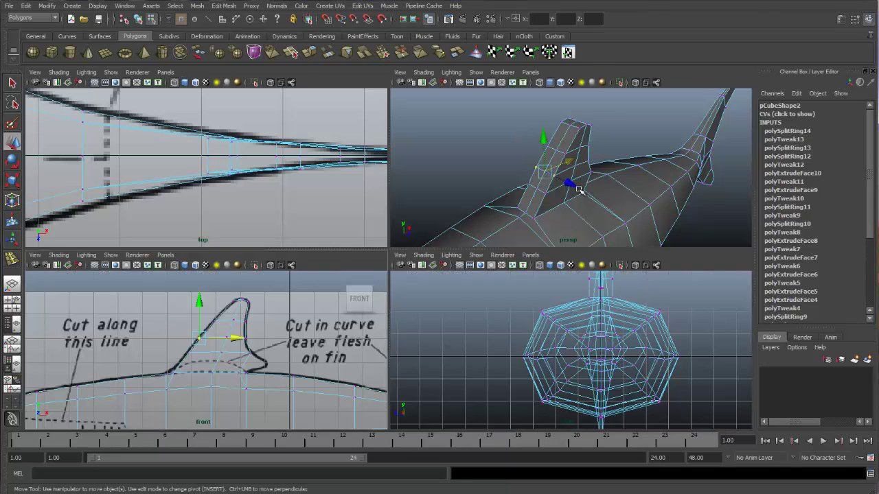
left_click_drag(580, 191, 536, 156, "alt")
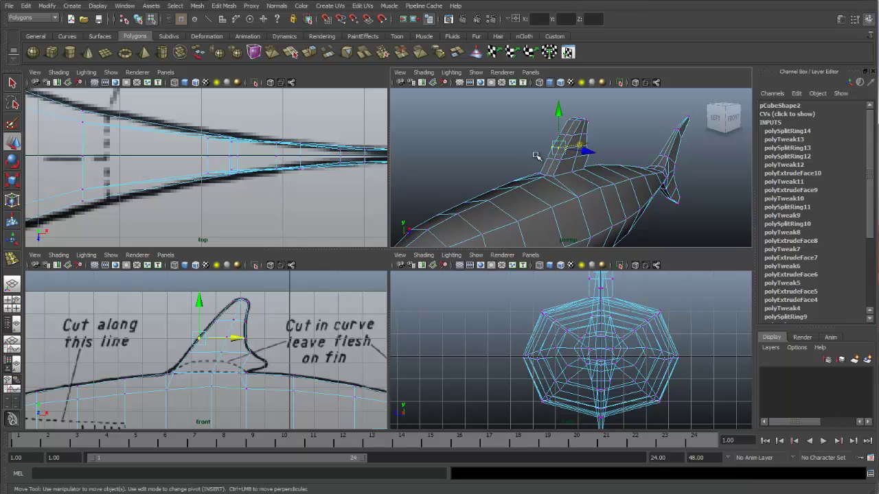
key("q")
right_click_drag(584, 163, 539, 159)
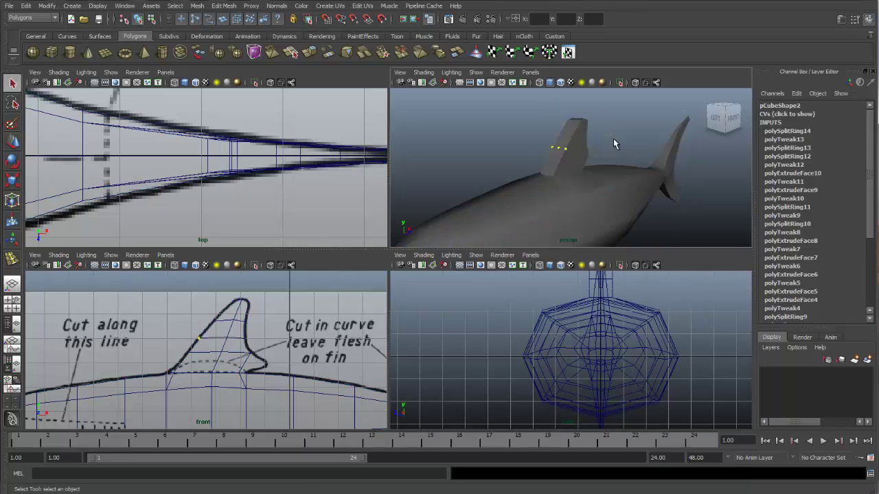
left_click(608, 189)
key("3")
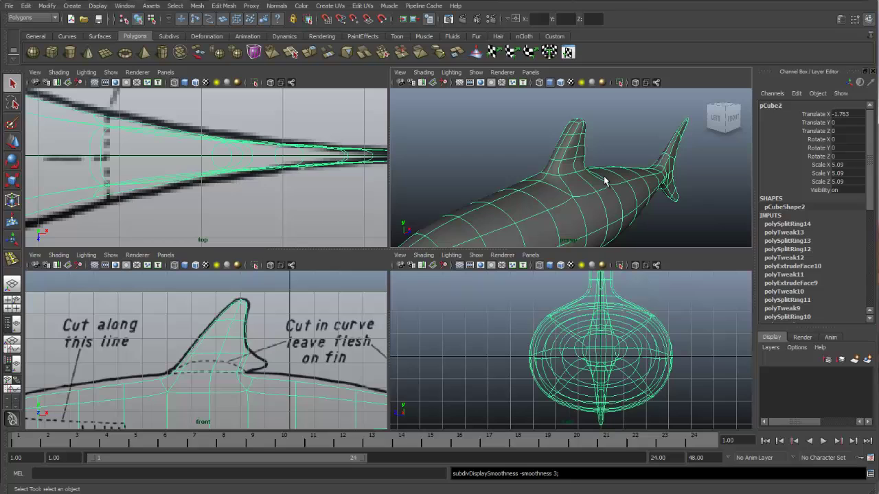
left_click(601, 135)
left_click_drag(614, 165, 583, 171, "alt")
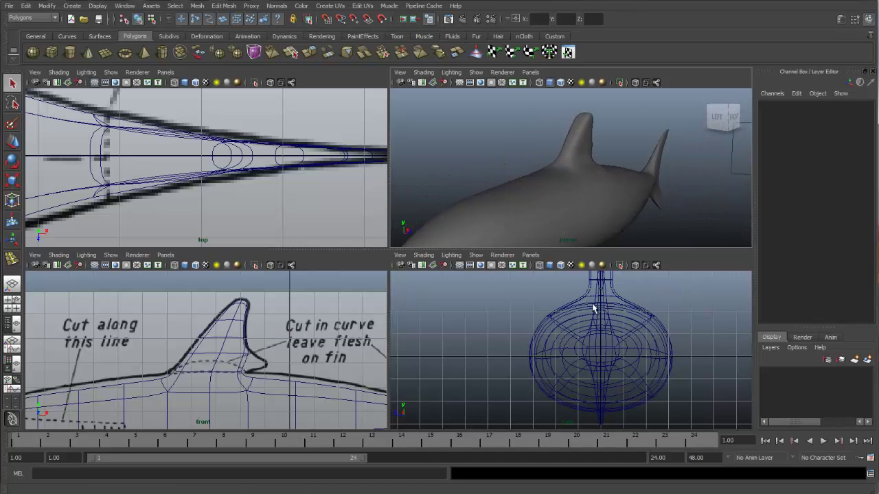
- Turn off the smooth preview and scale all dorsal fin vertices above the base narrower across the body in the side view
key("space")
middle_click_drag(559, 275, 526, 278, "alt")
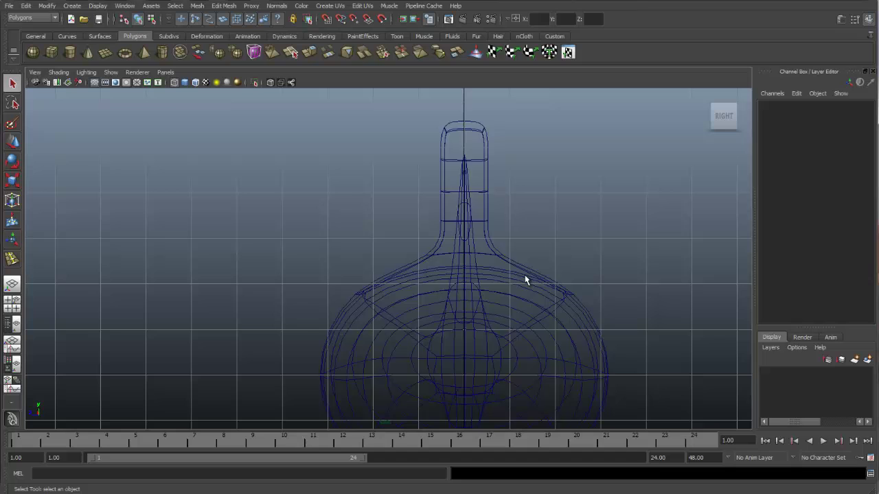
left_click(525, 280)
key("1")
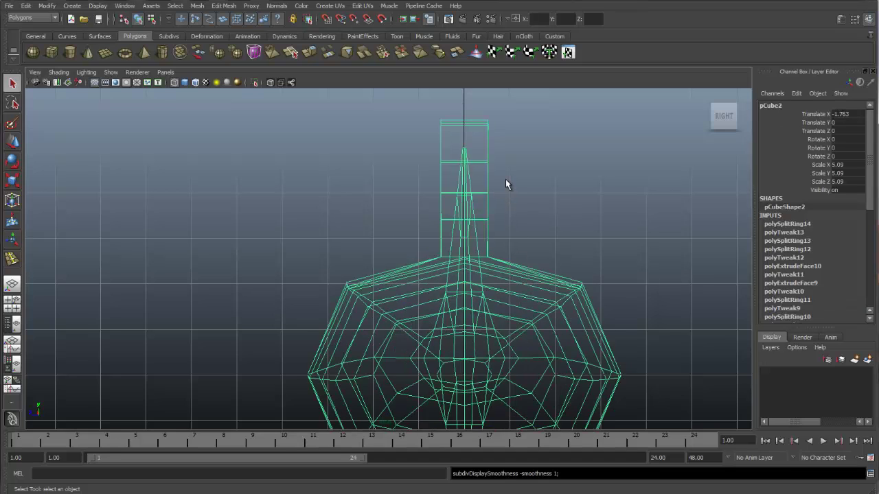
right_click_drag(467, 129, 441, 126)
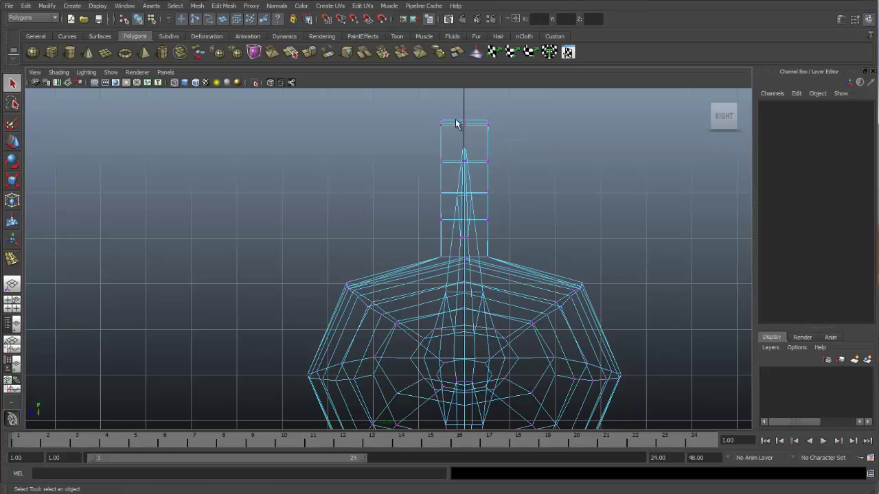
left_click_drag(508, 136, 431, 115)
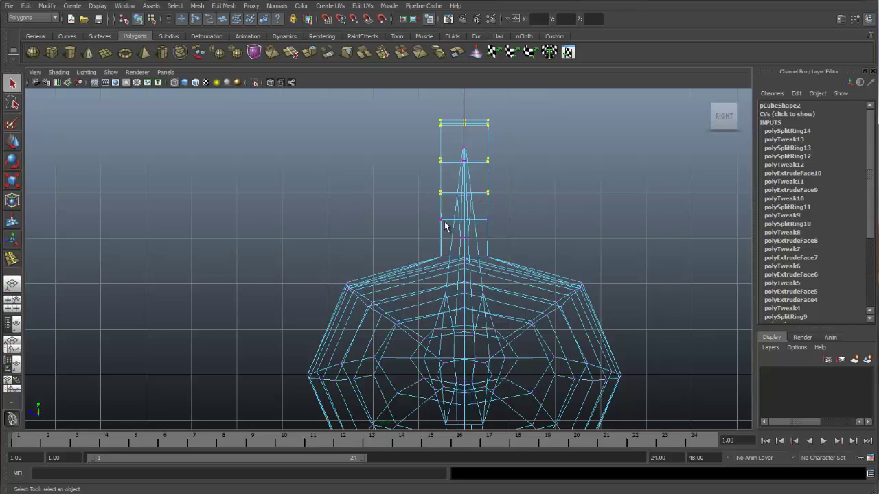
key("r")
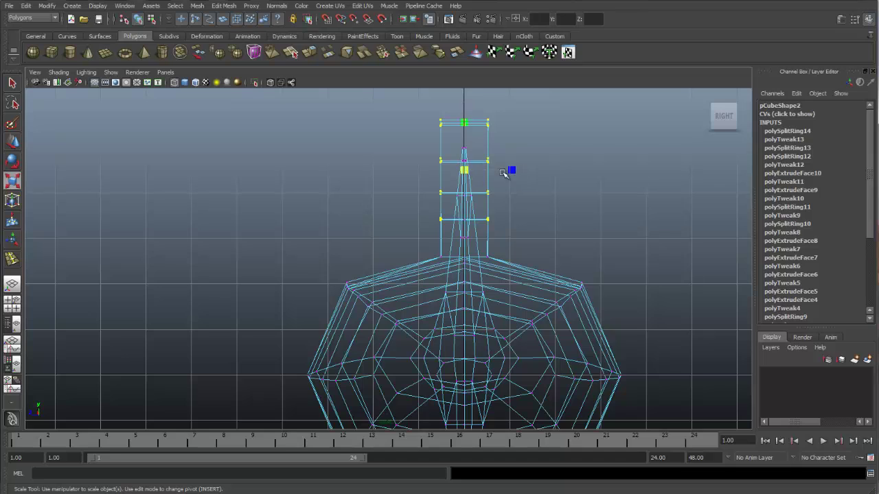
left_click_drag(512, 171, 490, 173)
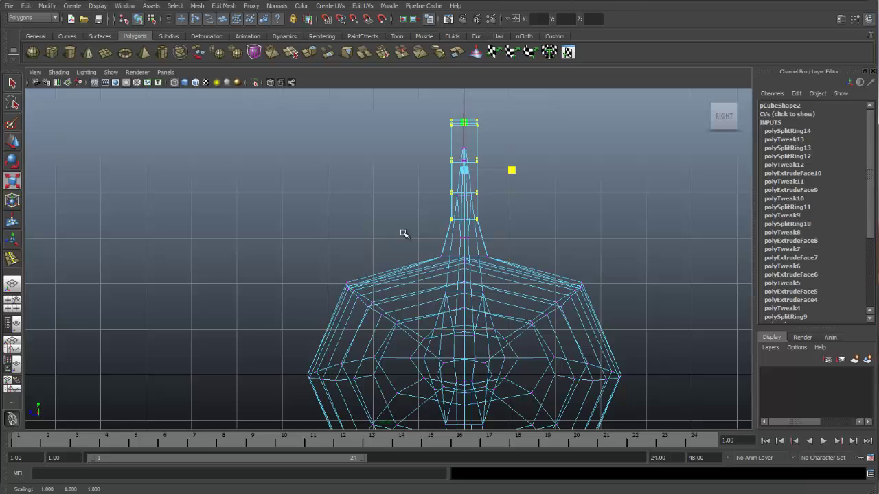
- Taper the fin towards its tip by deselecting the lowest remaining row each time and scaling the vertices above it narrower
right_click_drag(384, 239, 461, 224, "alt")
middle_click_drag(571, 194, 502, 264, "alt")
right_click_drag(461, 257, 581, 267, "alt")
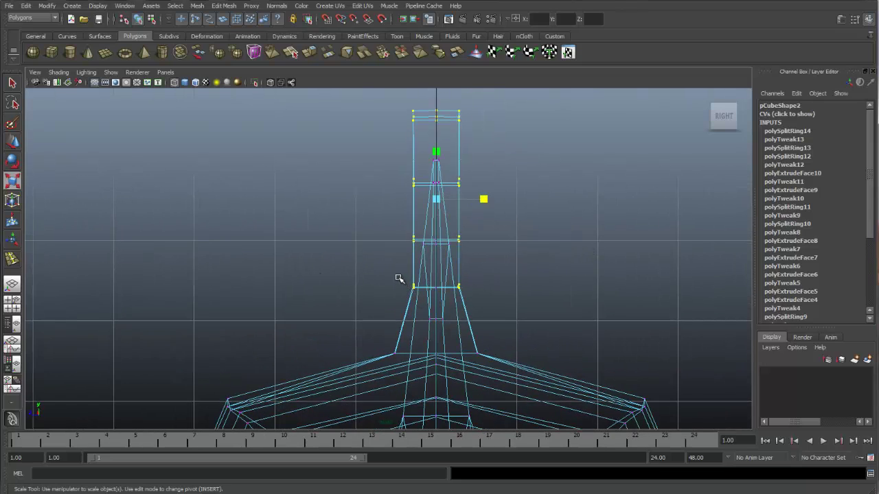
left_click_drag(403, 279, 465, 290, "ctrl")
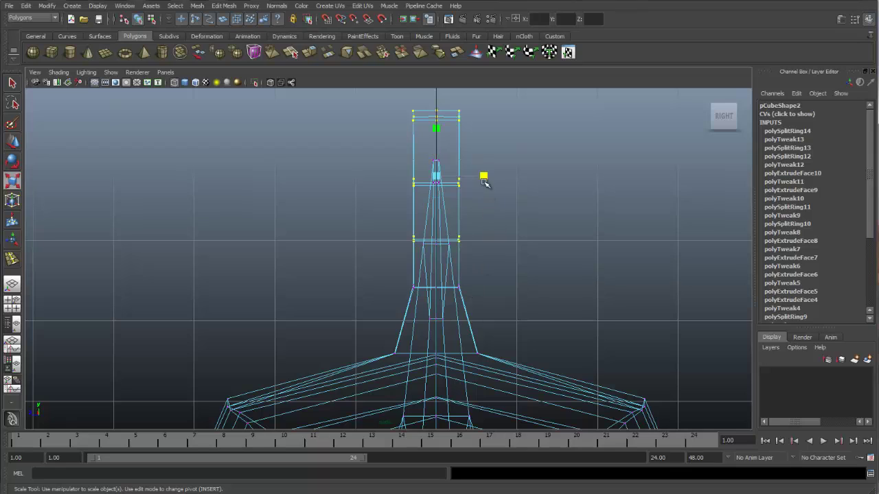
left_click_drag(482, 180, 469, 178)
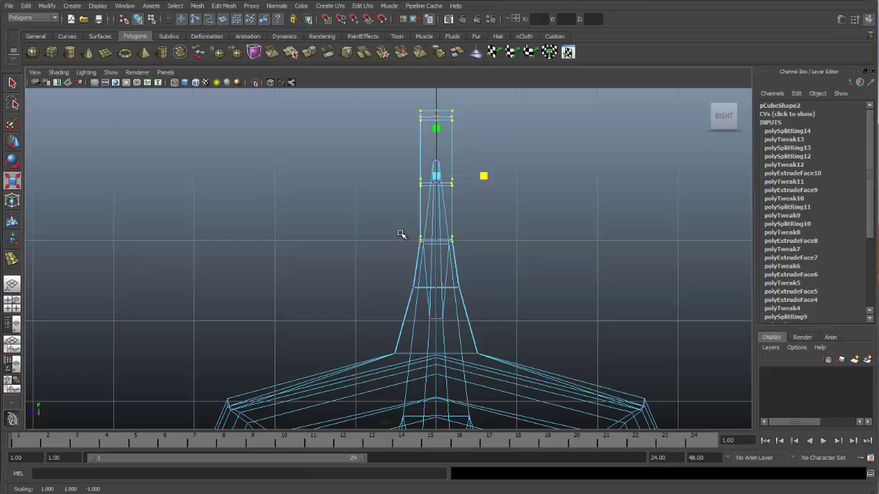
left_click_drag(401, 229, 416, 246)
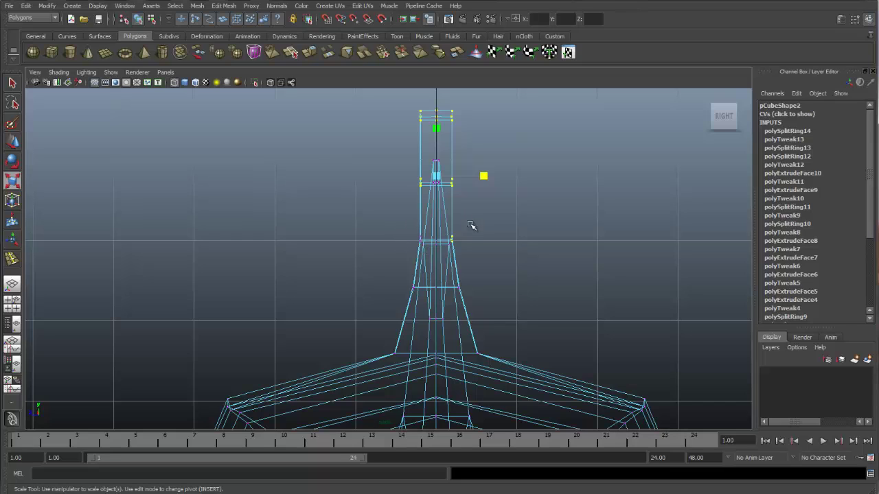
left_click_drag(450, 253, 452, 253, "ctrl")
left_click_drag(483, 149, 443, 151)
- Preview the tapered fin smoothed and examine its thickness from the front of the shark in the perspective view
key("space")
left_click_drag(574, 163, 508, 136, "alt")
key("3")
left_click(596, 149)
left_click_drag(561, 142, 563, 144)
key("space")
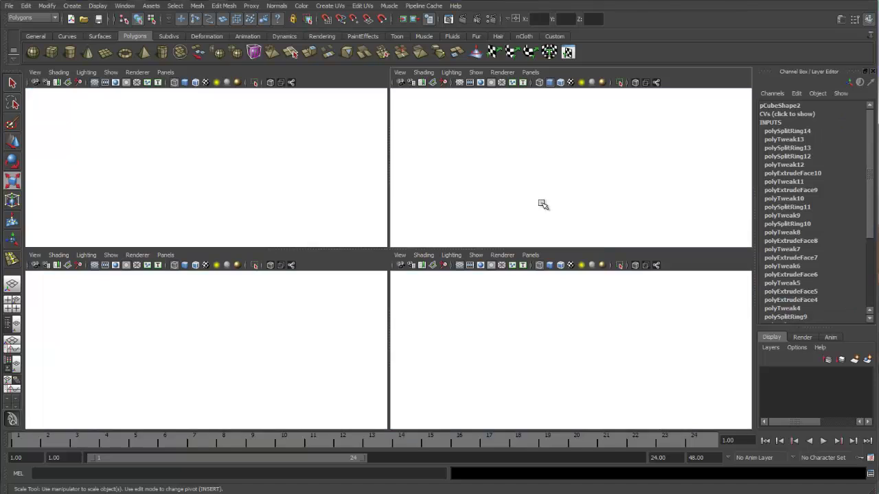
left_click_drag(449, 249, 476, 208, "alt")
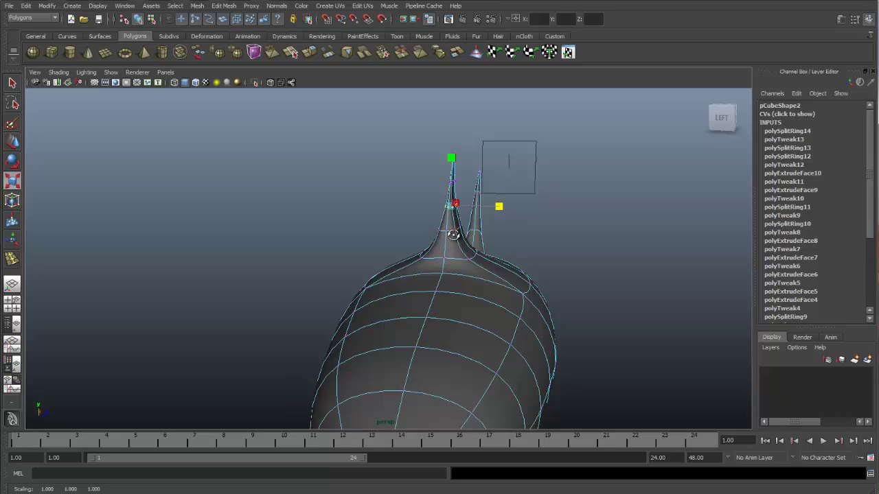
mouse_move(453, 235)
left_mouse_down("alt")
mouse_move(540, 222)
mouse_move(496, 216)
mouse_move(439, 226)
left_mouse_up("alt")
- Scale the fin's lowest loop of vertices above the base narrower across the body and review the smoothed shark
key("1")
left_click_drag(369, 206, 393, 225, "alt")
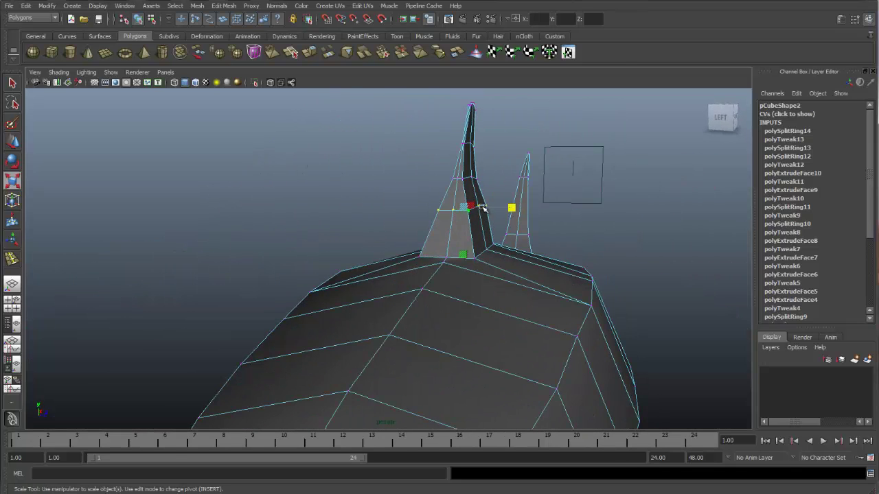
left_click_drag(511, 208, 425, 183)
key("3")
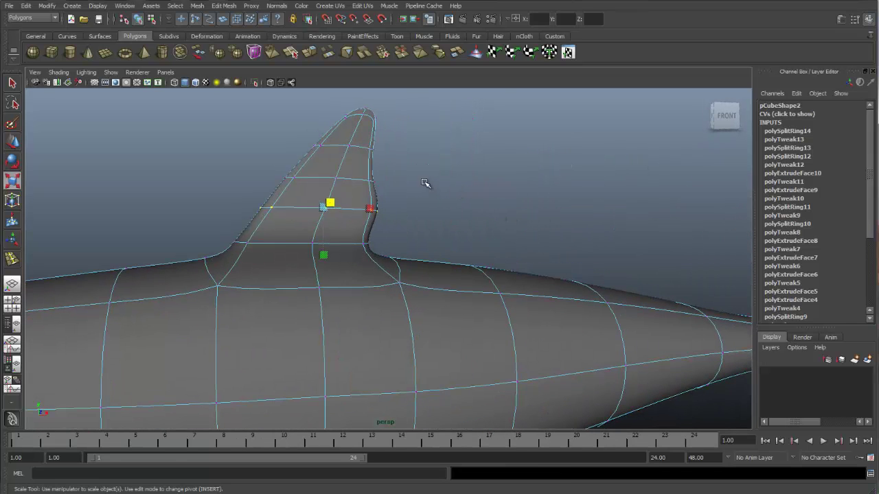
key("q")
left_click(454, 200)
right_click_drag(412, 254, 254, 269, "alt")
left_click_drag(381, 267, 377, 272, "alt")
key("space")
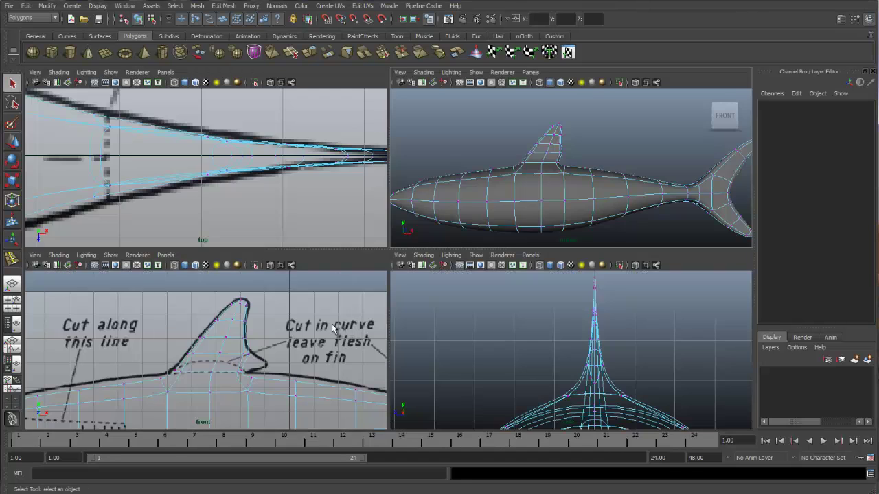
- With smoothing off, extrude the faces at the dorsal fin's rear base about 0.37 outwards towards the pointed rear lobe in the drawing
key("space")
key("1")
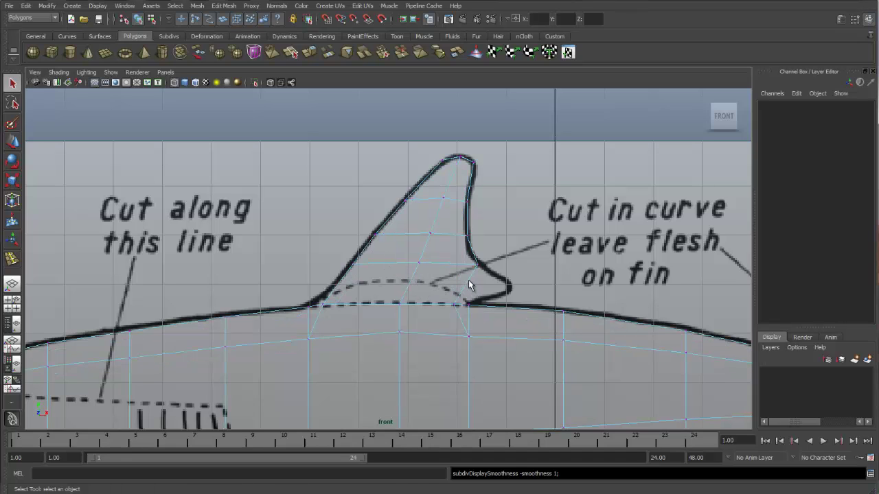
left_click_drag(474, 281, 484, 282)
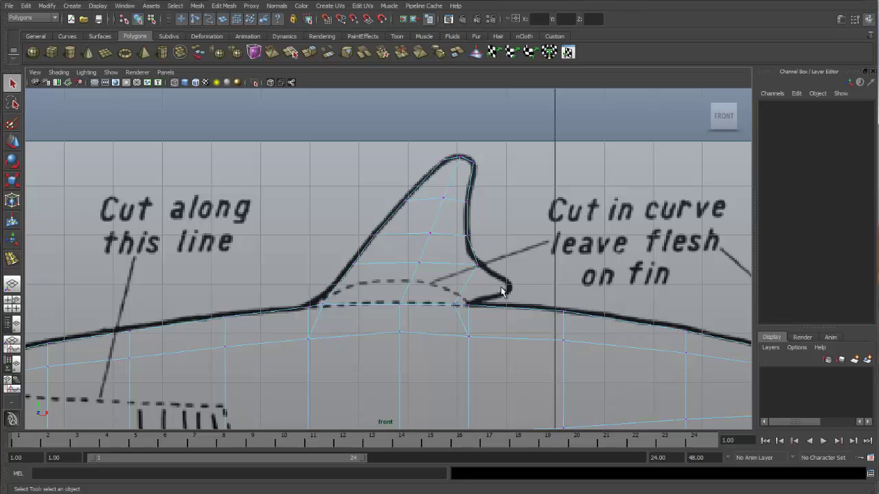
key("space")
left_click_drag(573, 167, 476, 177, "alt")
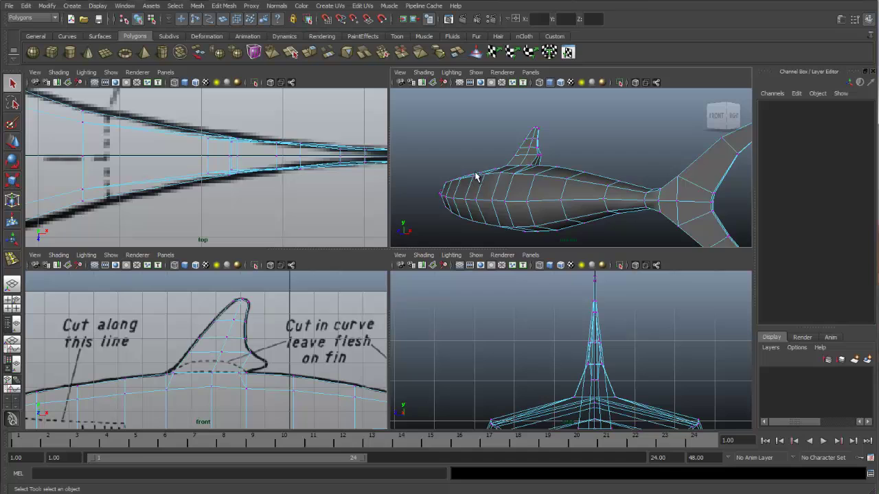
right_click_drag(477, 176, 614, 160, "alt")
right_click_drag(501, 156, 496, 161)
left_click(495, 158)
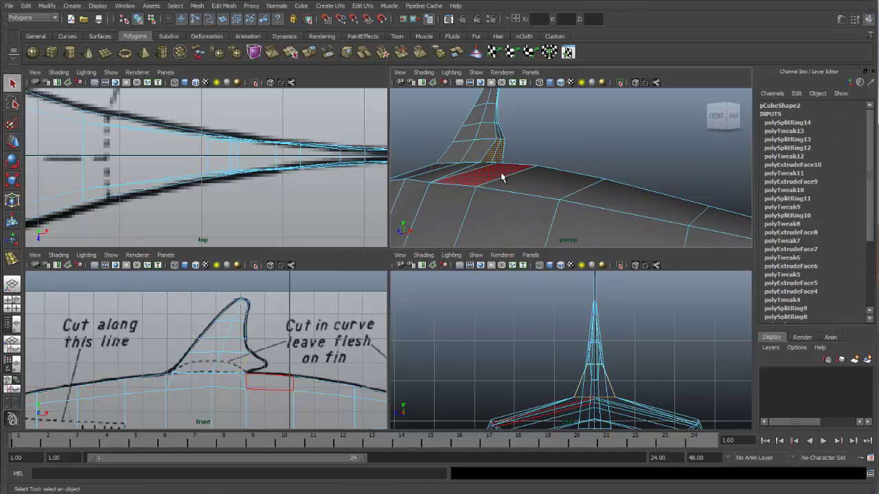
key("space")
key("space")
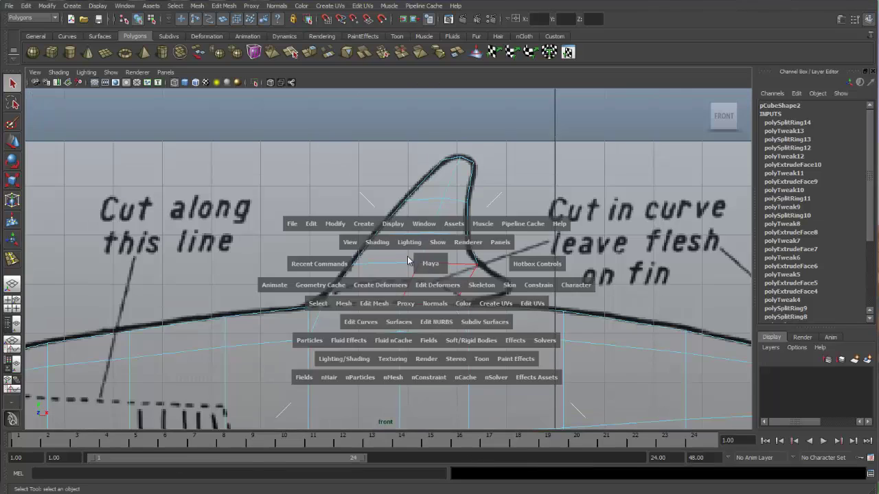
left_click_drag(338, 267, 339, 294)
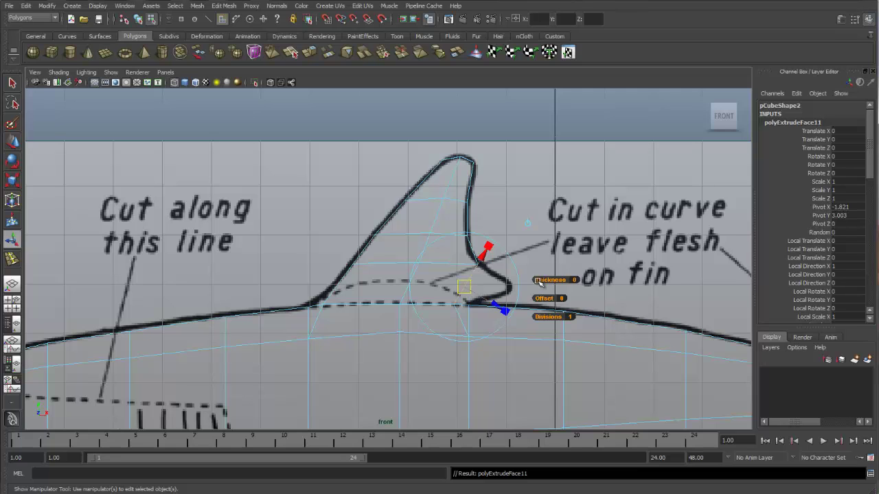
left_click_drag(493, 304, 521, 282)
key("w")
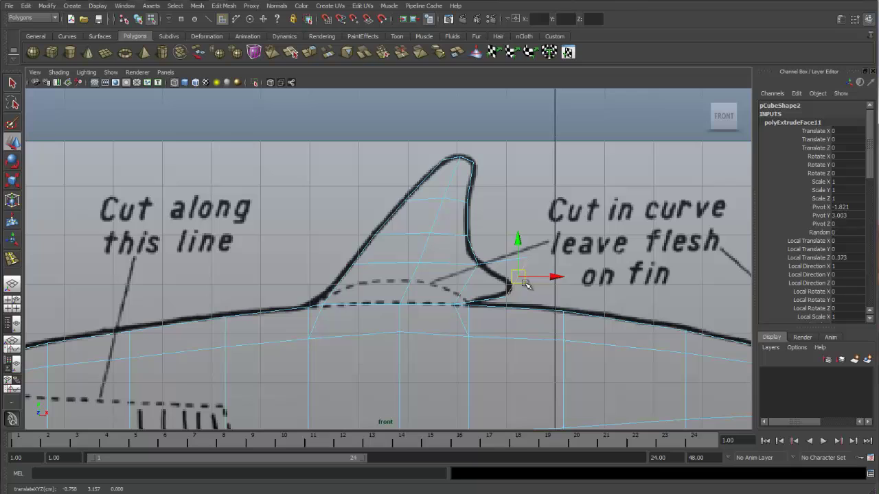
- Move the extruded lobe's upper end vertices onto the tip of the fin's rear lobe in the reference outline
right_click_drag(529, 259, 506, 252)
left_click_drag(524, 233, 509, 282)
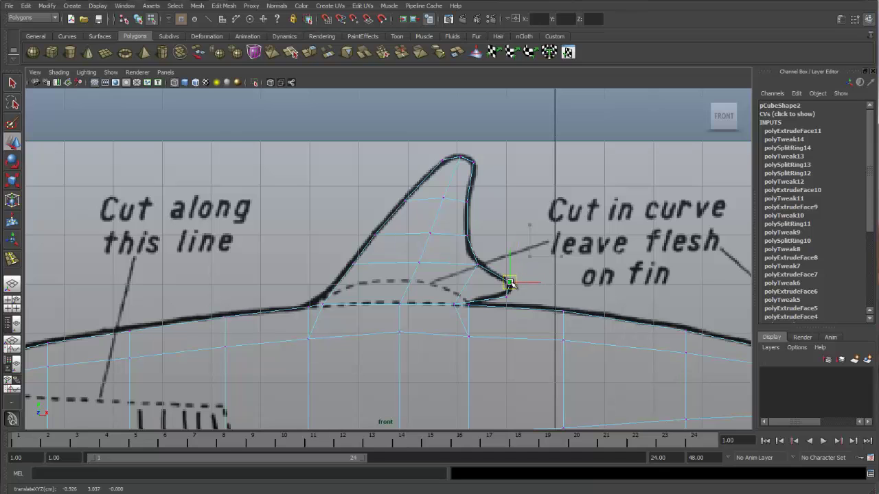
key("space")
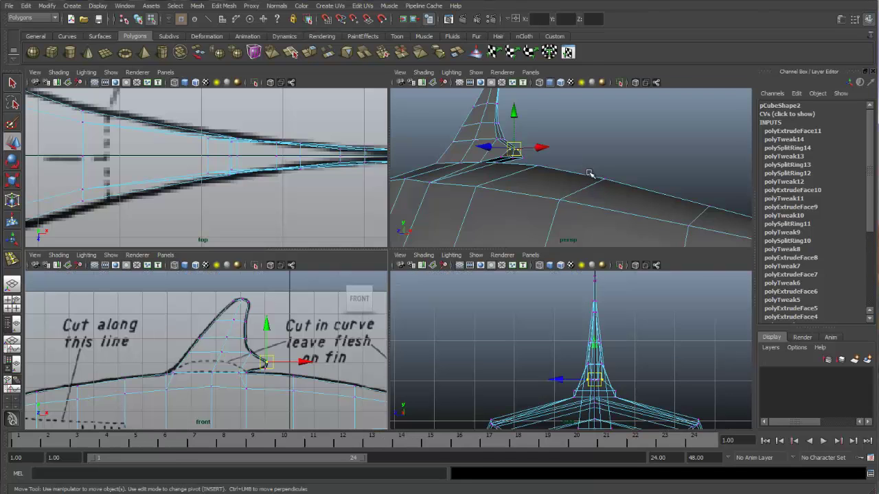
mouse_move(589, 174)
left_mouse_down("alt")
mouse_move(583, 163)
mouse_move(540, 167)
mouse_move(598, 173)
left_mouse_up("alt")
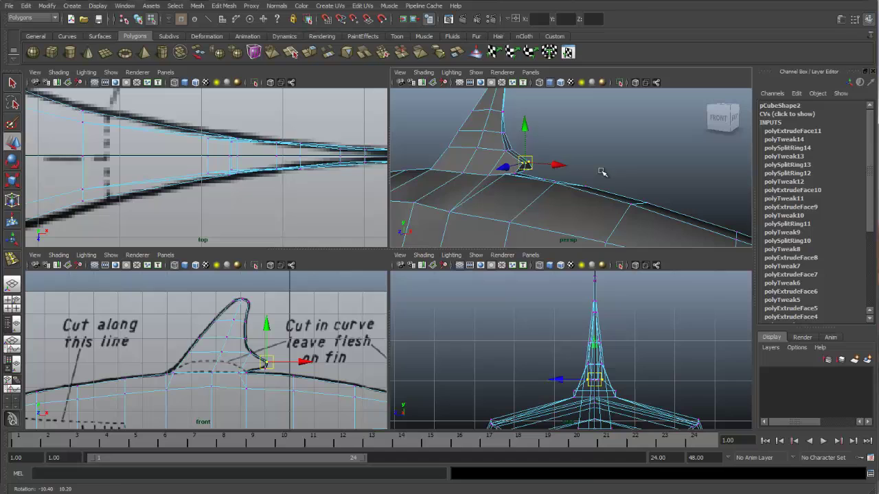
- Preview the shark smoothed in object mode to examine the dorsal fin's rear lobe, then return to the unsmoothed mesh
key("3")
right_click_drag(495, 154, 522, 143)
left_click(558, 145)
mouse_move(523, 186)
left_mouse_down("alt")
mouse_move(611, 183)
mouse_move(507, 190)
mouse_move(469, 177)
mouse_move(458, 189)
mouse_move(540, 191)
mouse_move(527, 182)
left_mouse_up("alt")
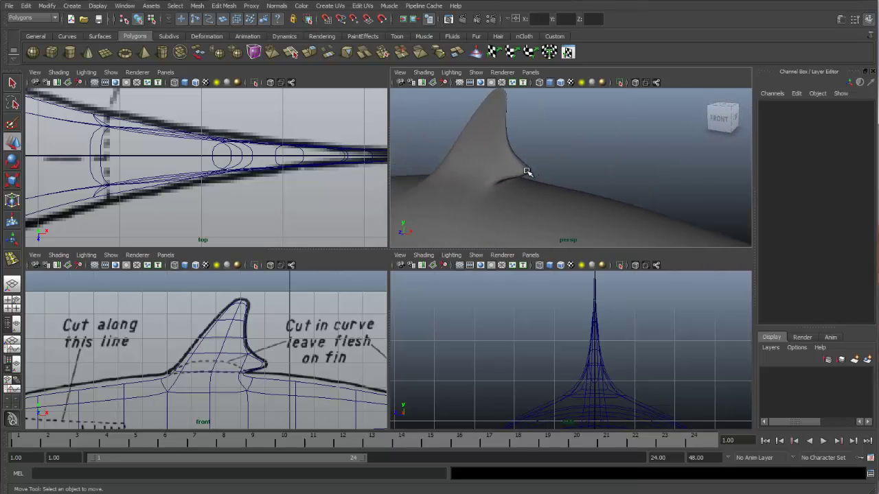
left_click(527, 172)
key("1")
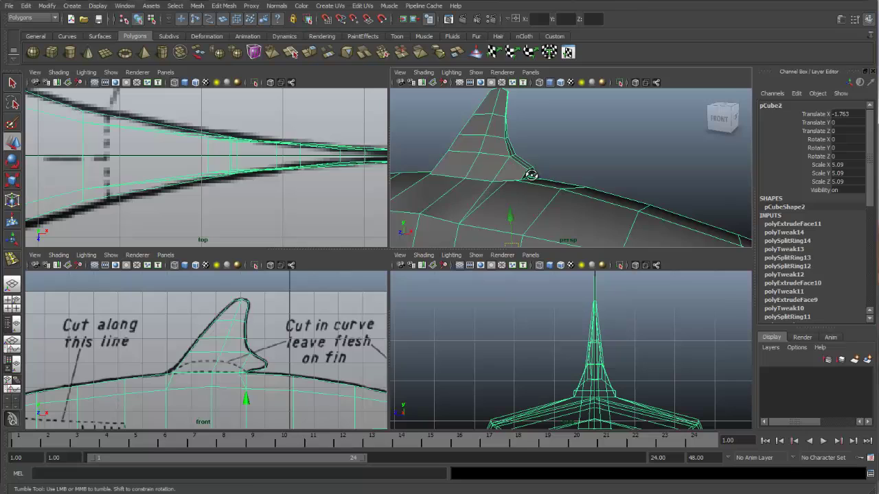
- Scale the vertices at the end of the dorsal fin's rear lobe narrower across the body
right_click_drag(266, 364, 261, 366)
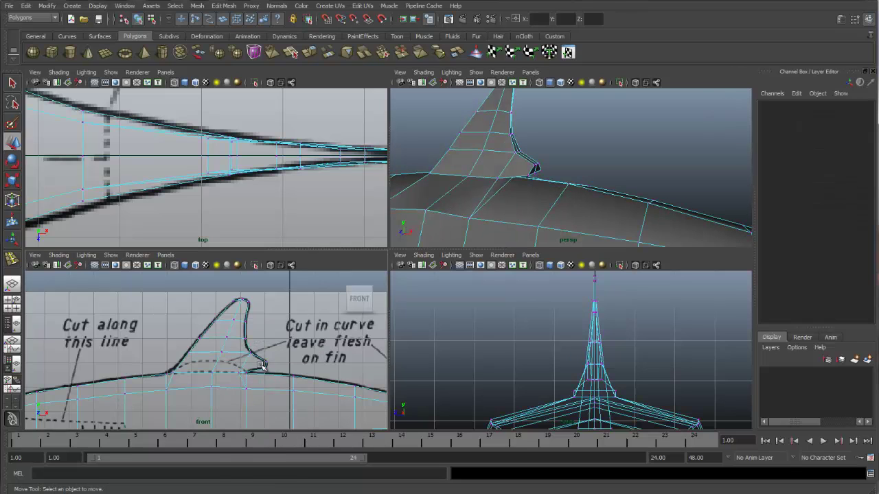
left_click(272, 369)
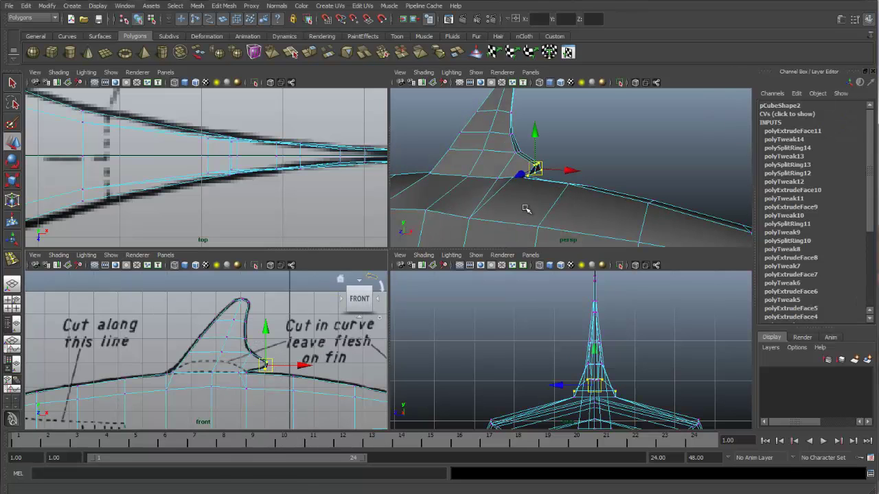
key("r")
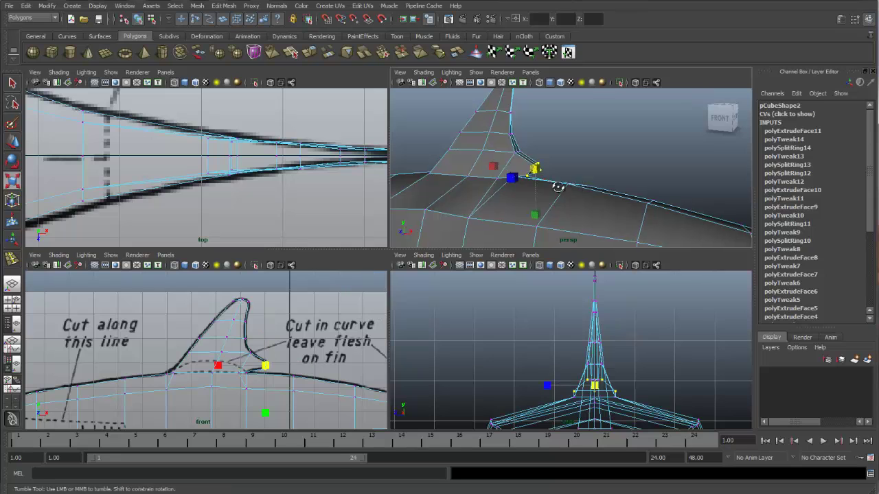
left_click_drag(555, 186, 467, 174, "alt")
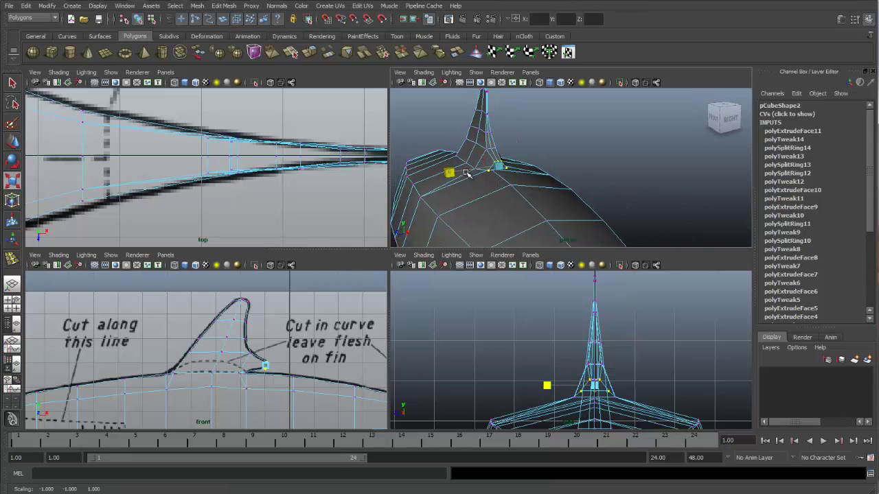
right_click_drag(459, 198, 554, 180, "alt")
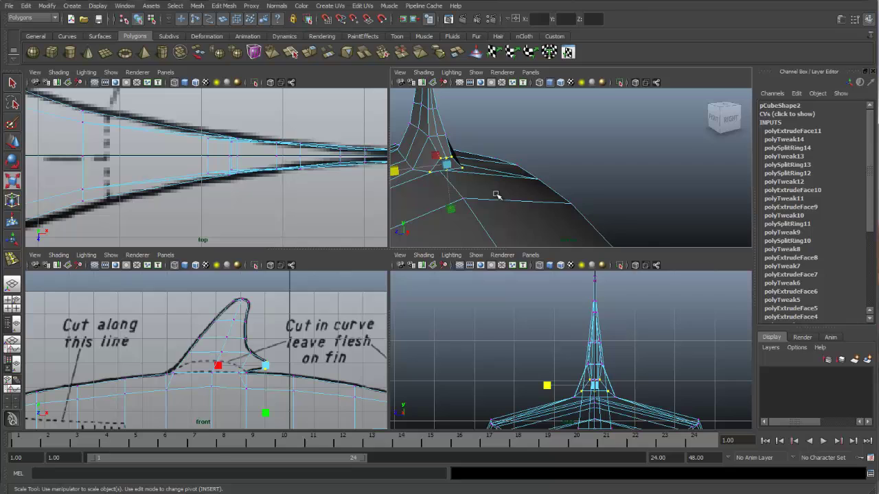
middle_click_drag(496, 194, 511, 196, "alt")
- Scale only the lower end vertices of the rear lobe narrower across the body and preview the mesh smoothed
scroll(379, 380, "up", 6)
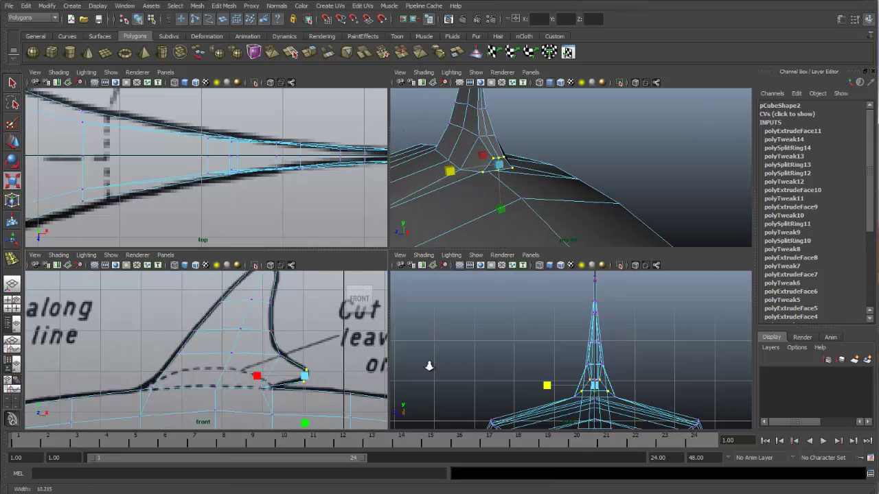
middle_click_drag(279, 354, 121, 294, "alt")
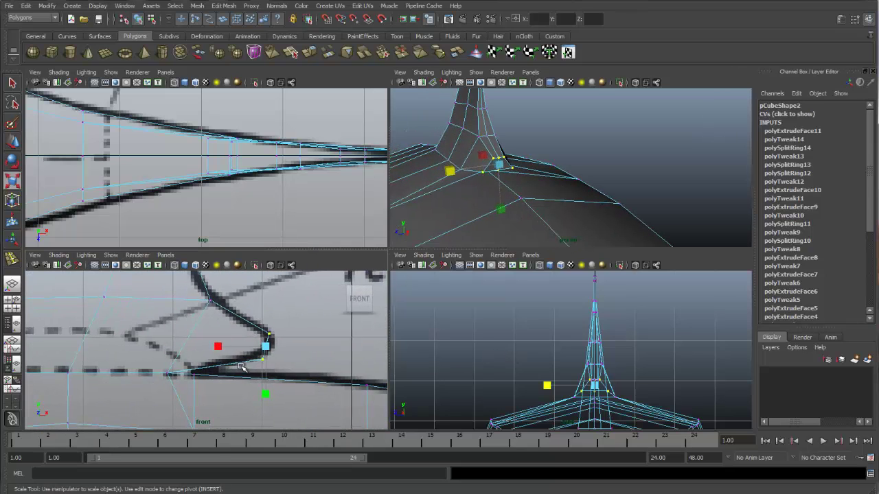
left_click_drag(274, 352, 255, 367)
left_click(448, 177)
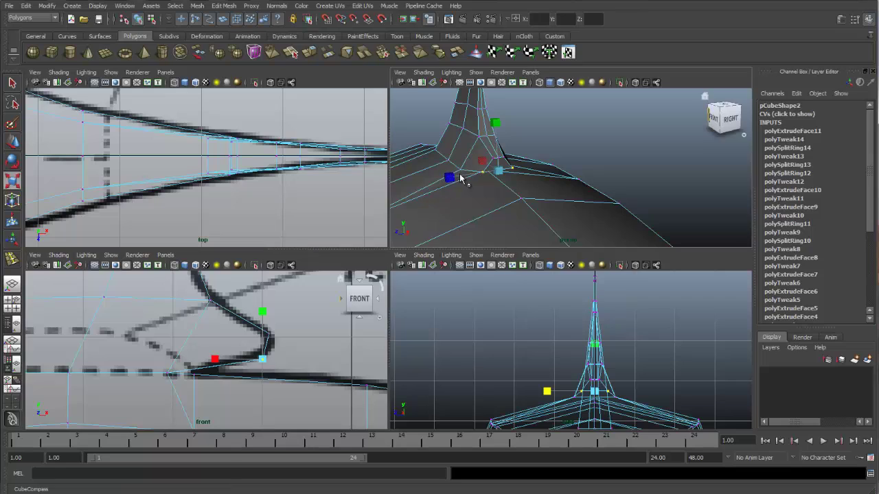
left_click_drag(453, 180, 480, 179)
key("3")
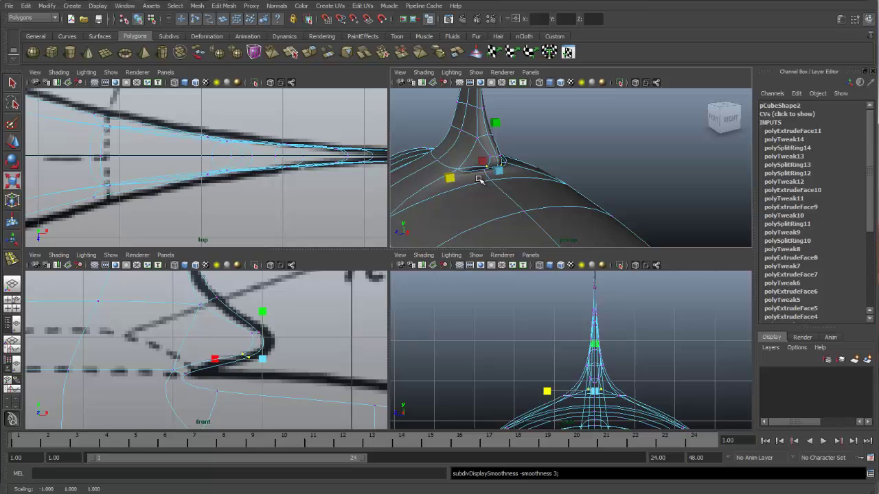
- Select all end vertices of the rear lobe on the smoothed mesh and scale them thinner across the body
mouse_move(560, 151)
left_mouse_down("alt")
mouse_move(534, 149)
mouse_move(555, 162)
left_mouse_up("alt")
left_click_drag(557, 165, 497, 161, "alt")
left_click_drag(485, 194, 562, 186, "alt")
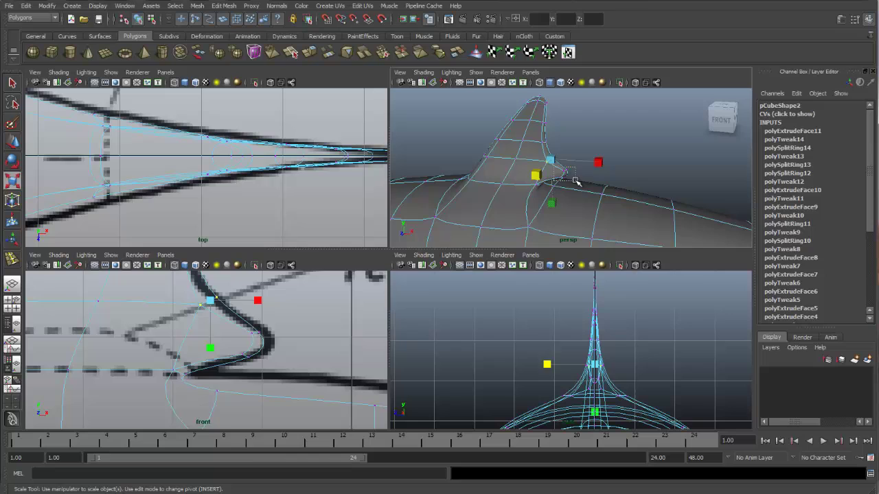
left_click_drag(575, 181, 505, 224, "alt")
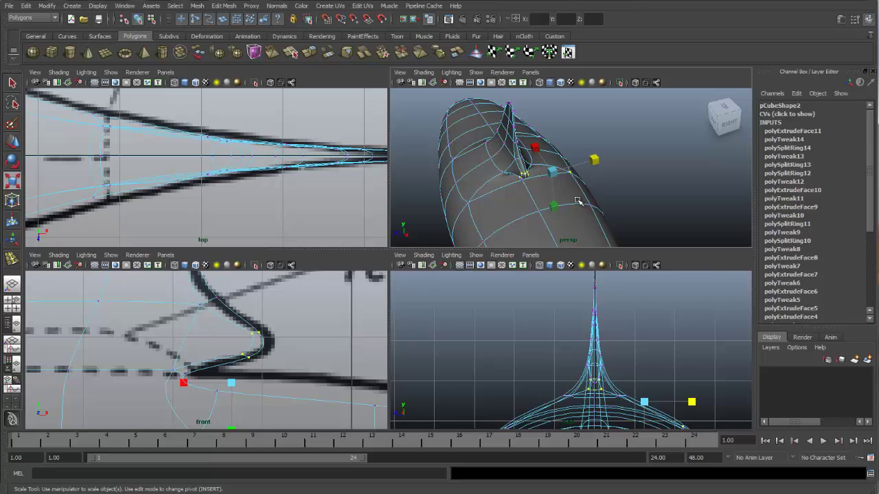
left_click_drag(569, 203, 547, 167, "alt")
left_click_drag(483, 176, 502, 177)
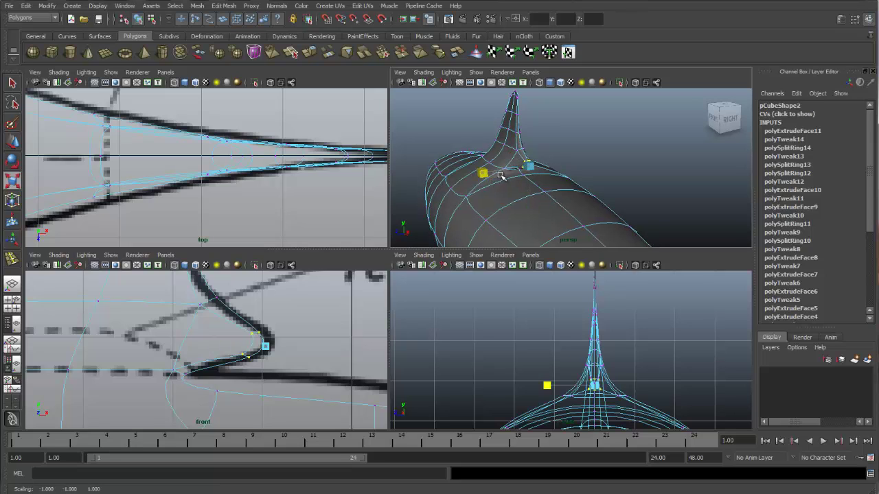
- Inspect the thinned rear lobe up close without smoothing, deselect its vertices and turn the smooth preview back on
key("1")
right_click_drag(513, 177, 669, 150, "alt")
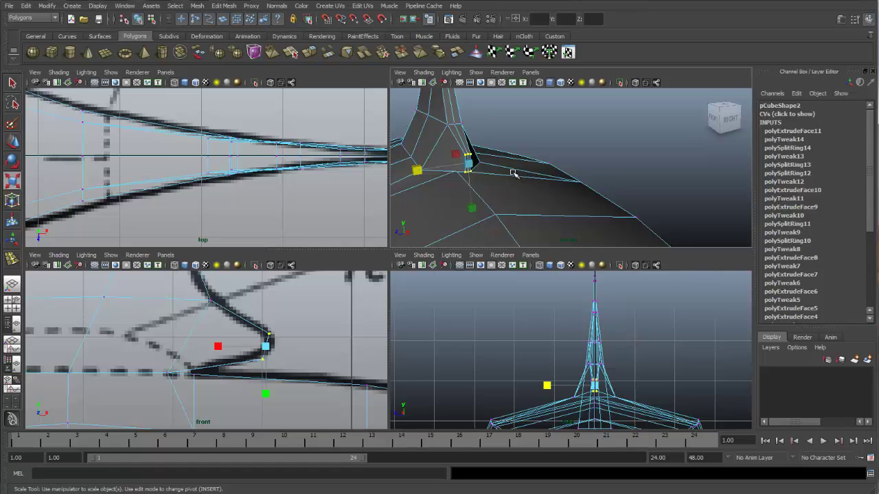
key("q")
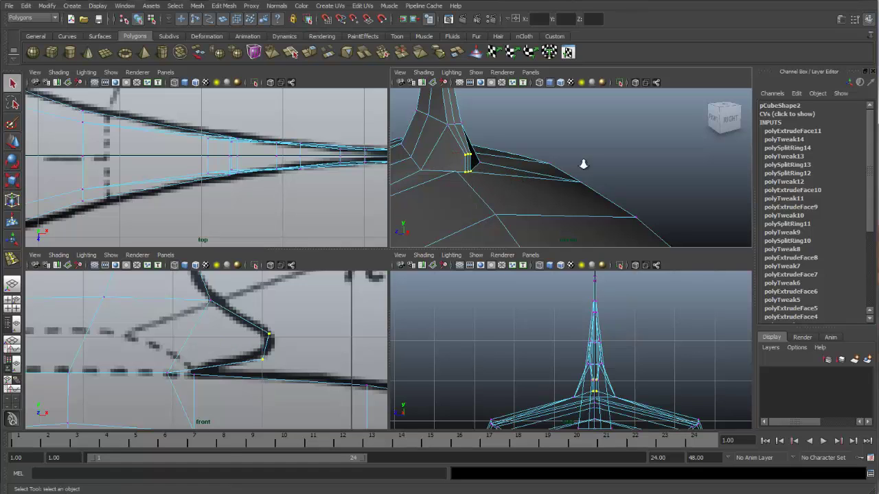
left_click_drag(583, 165, 529, 160, "alt")
left_click(530, 160)
key("3")
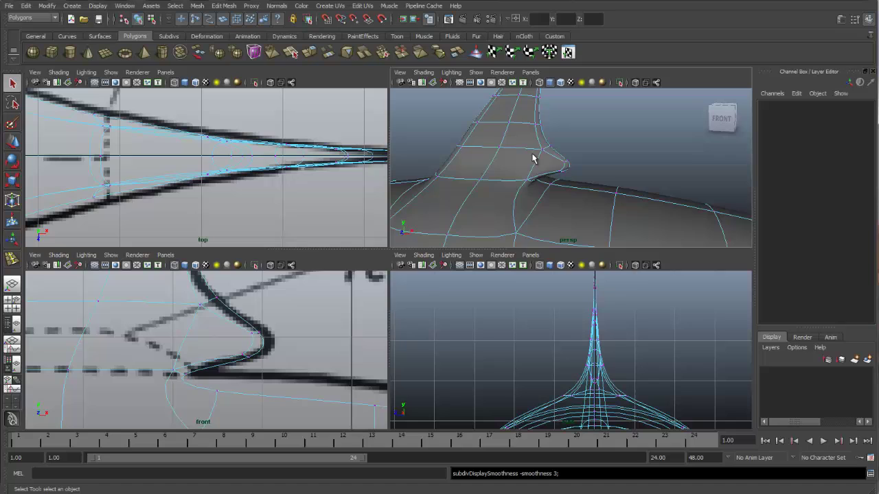
- Review the whole smoothed shark in object mode from several angles, ending in an enlarged perspective view
right_click_drag(618, 200, 550, 152, "alt")
left_click_drag(496, 203, 534, 195, "alt")
right_click_drag(511, 198, 446, 204, "alt")
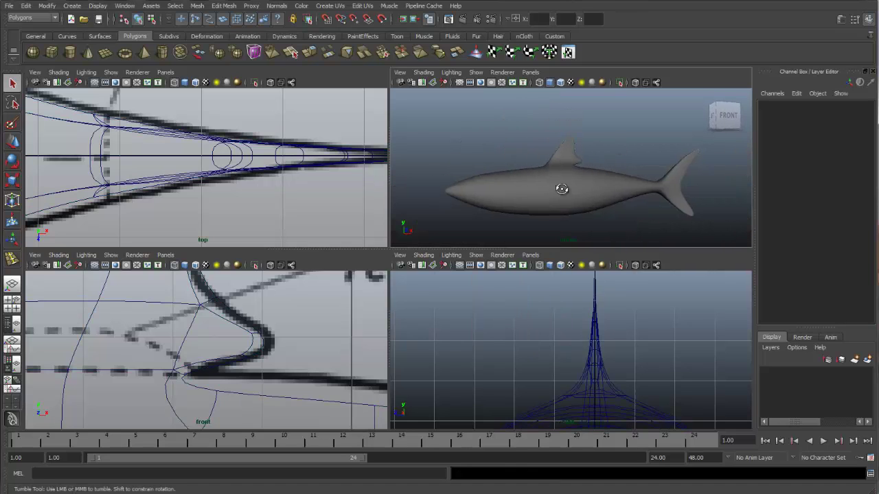
mouse_move(563, 189)
left_mouse_down("alt")
mouse_move(583, 190)
mouse_move(557, 199)
left_mouse_up("alt")
scroll(277, 342, "down", 10)
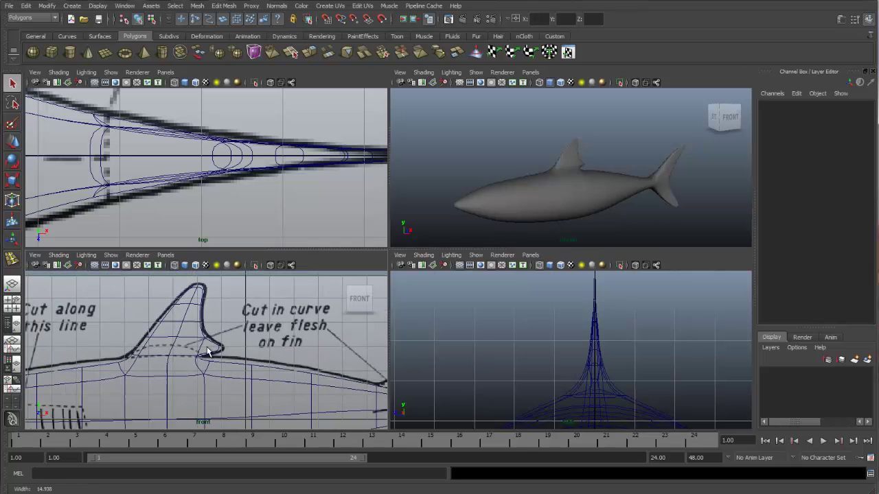
left_click_drag(539, 194, 567, 176, "alt")
key("space")
left_click_drag(436, 239, 447, 253, "alt")
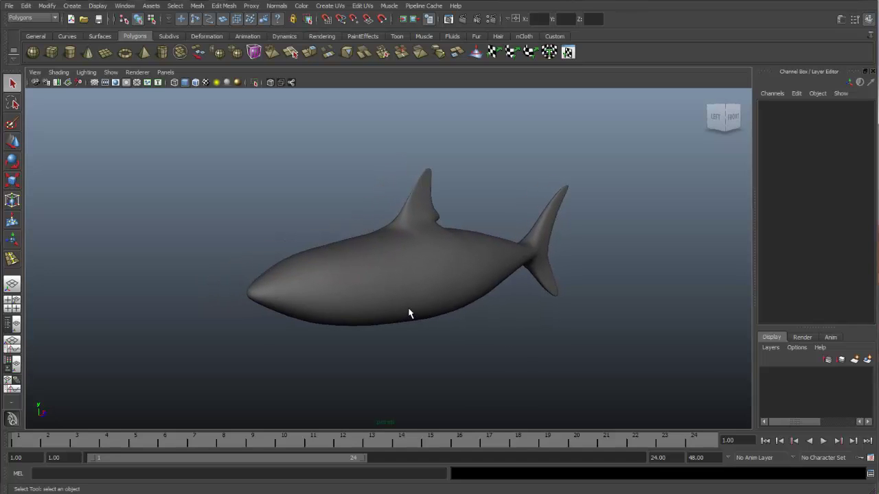